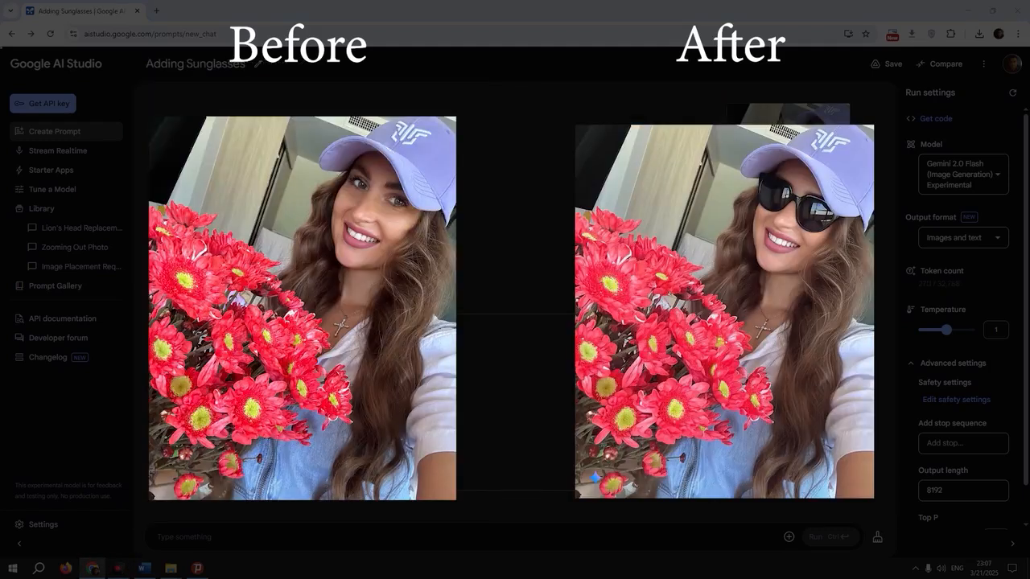
# Step: Save the generated photo with added sunglasses as 22 in the download folder
pyautogui.write('22')
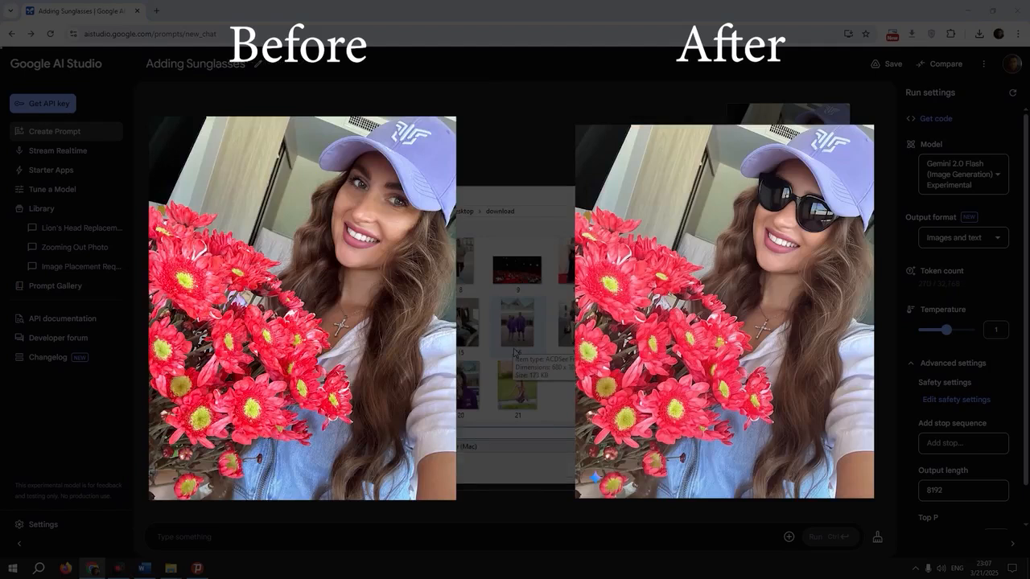
pyautogui.press('Return')
pyautogui.click(950, 60)
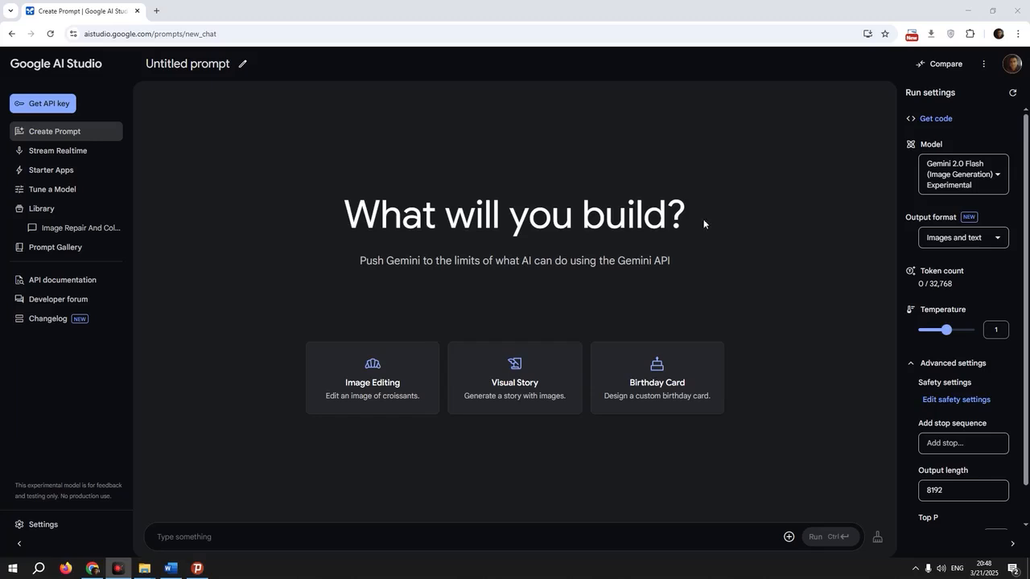
# Step: Check which output formats the image generation model offers in the run settings
pyautogui.click(995, 196)
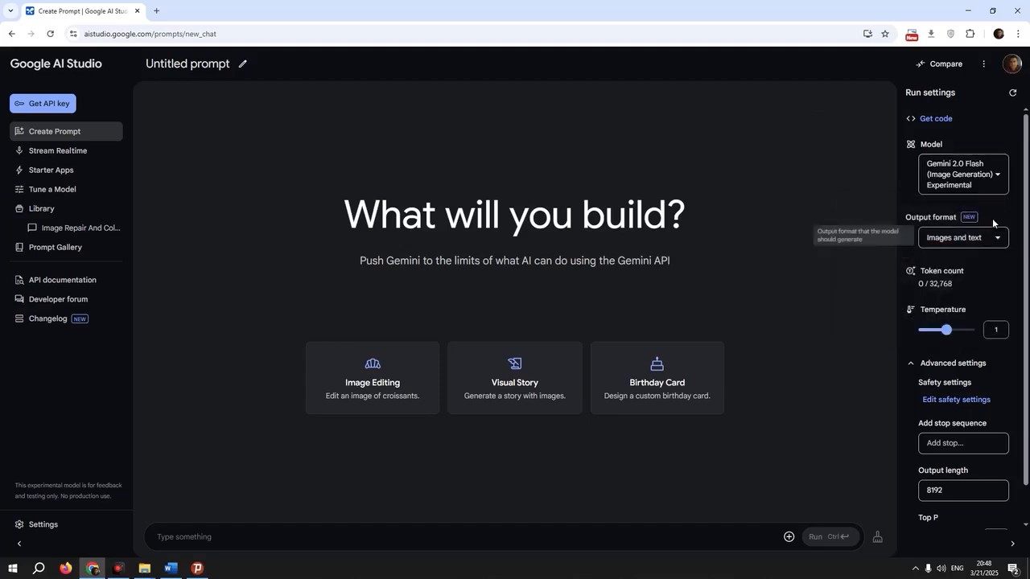
pyautogui.click(996, 235)
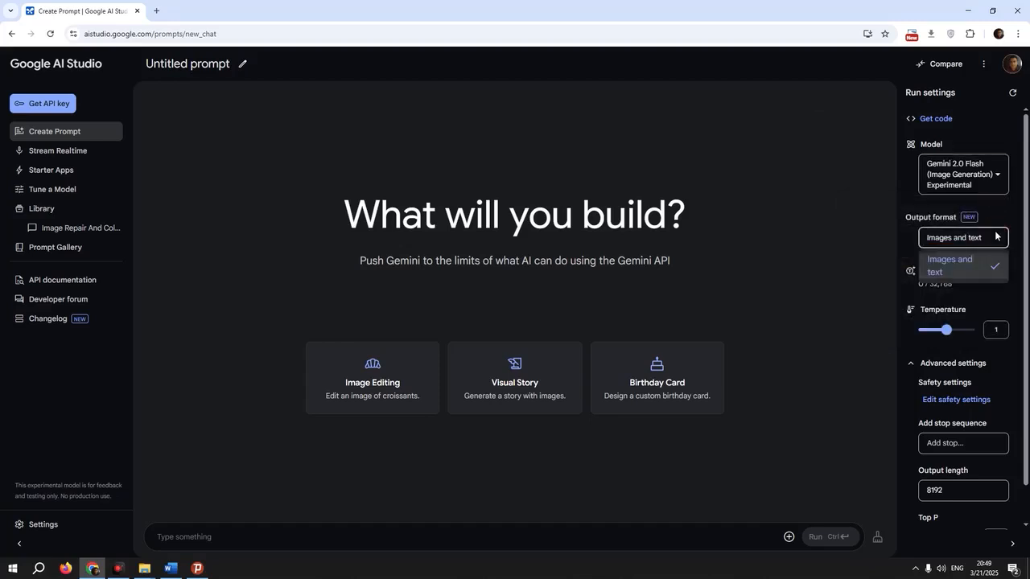
pyautogui.click(996, 235)
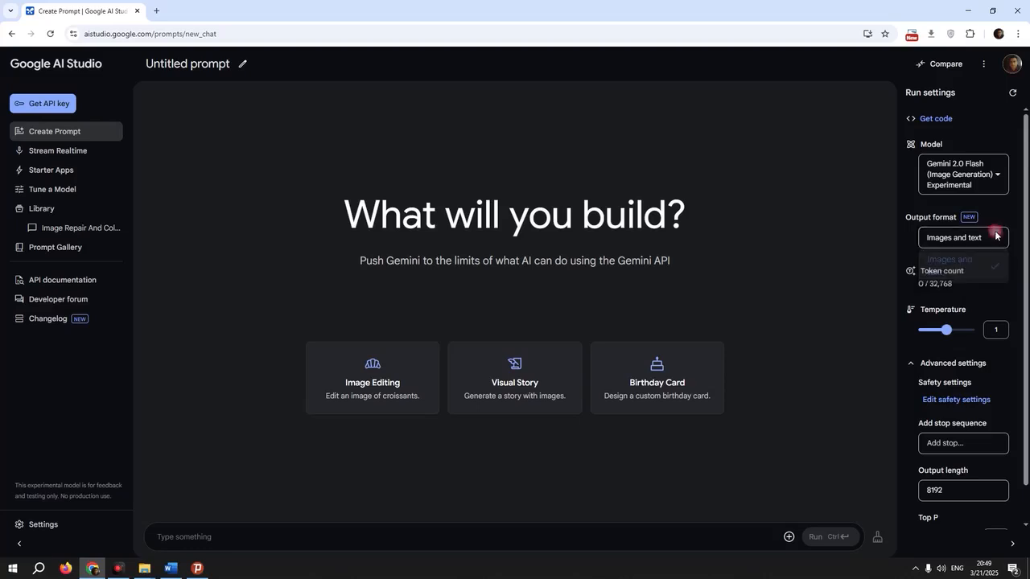
# Step: Run the Image Editing sample that adds chocolate drizzle to the croissants
pyautogui.click(352, 409)
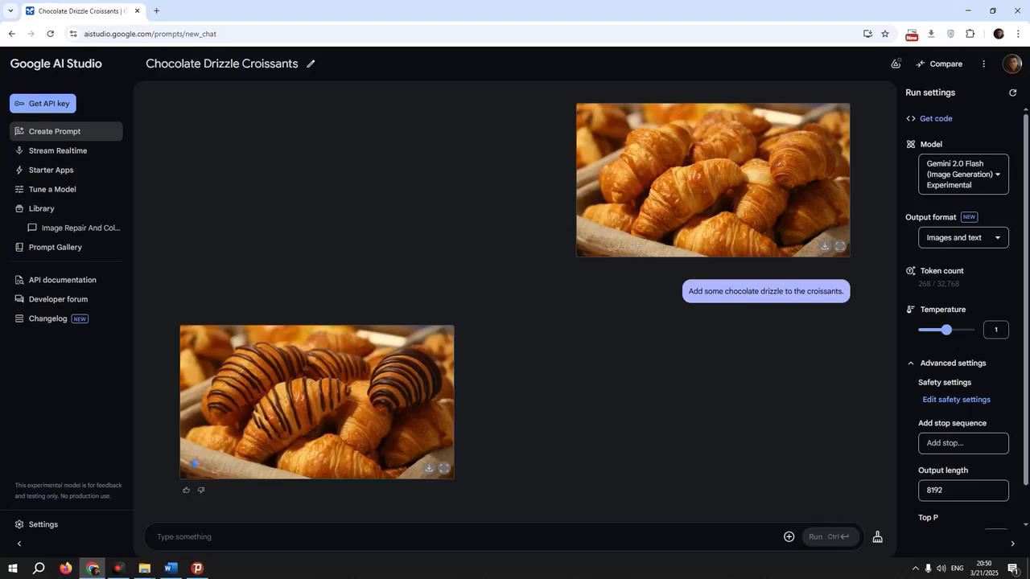
pyautogui.hotkey('alt', 'Tab')
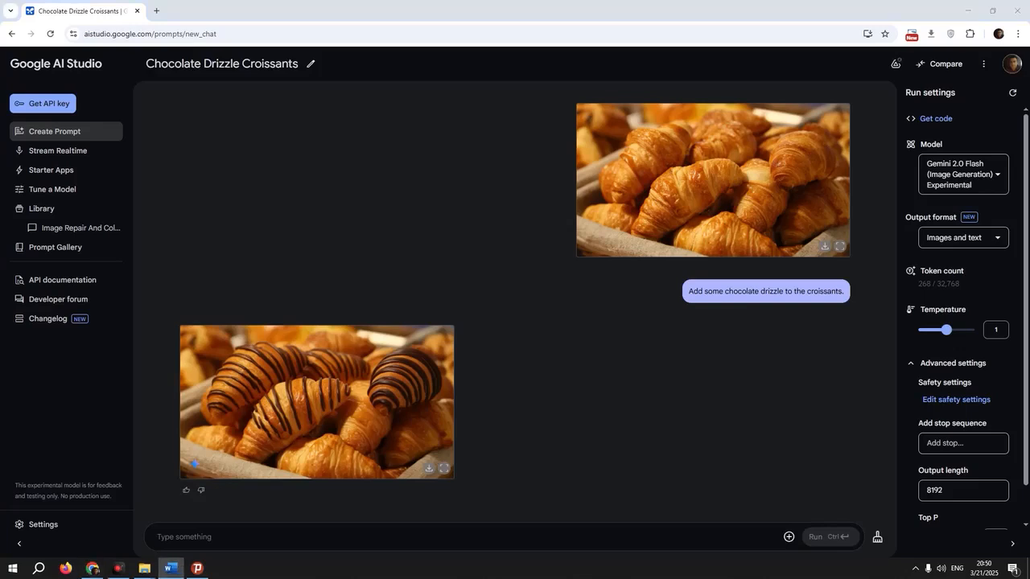
pyautogui.click(508, 394)
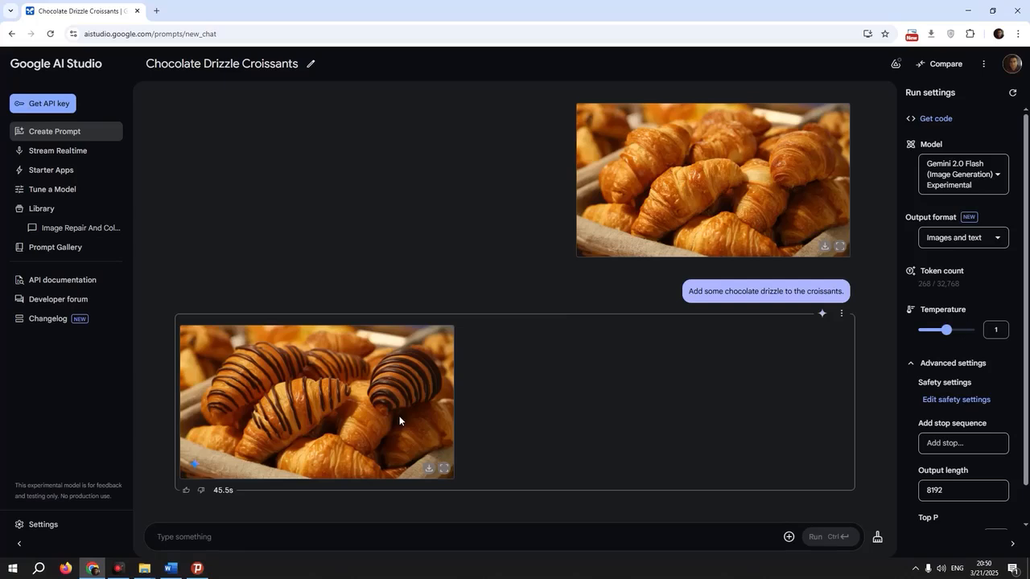
# Step: Prompt the model to remove the "alamy" watermark and the letter "a" from the attached classroom photo, and download the edited image
pyautogui.hotkey('ctrl', 'v')
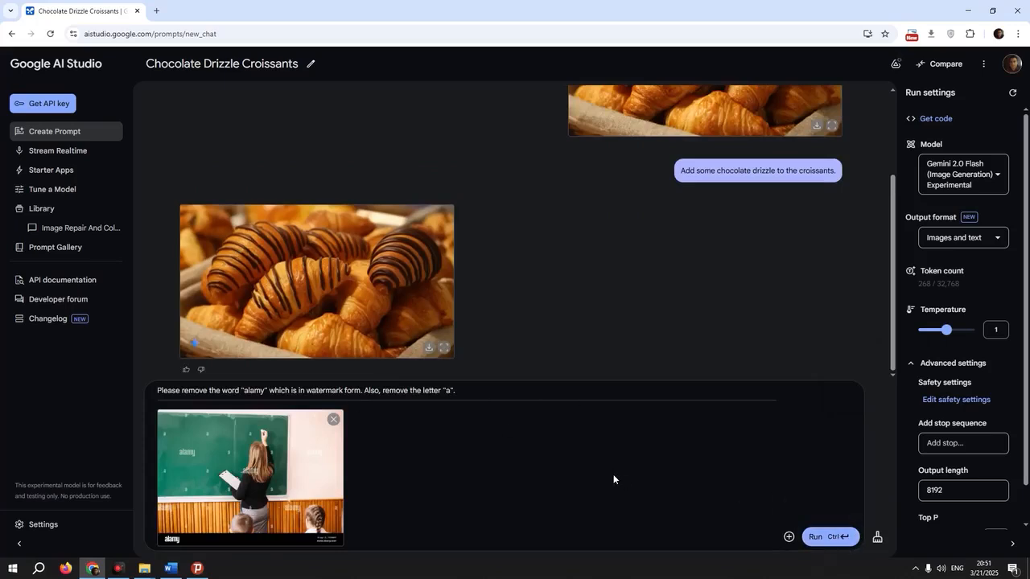
pyautogui.click(829, 537)
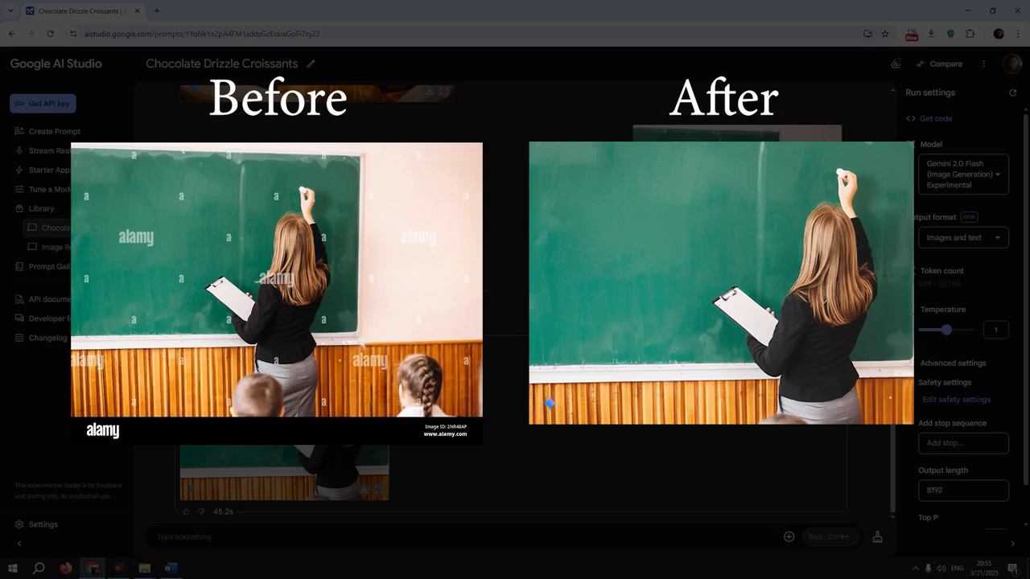
pyautogui.click(364, 496)
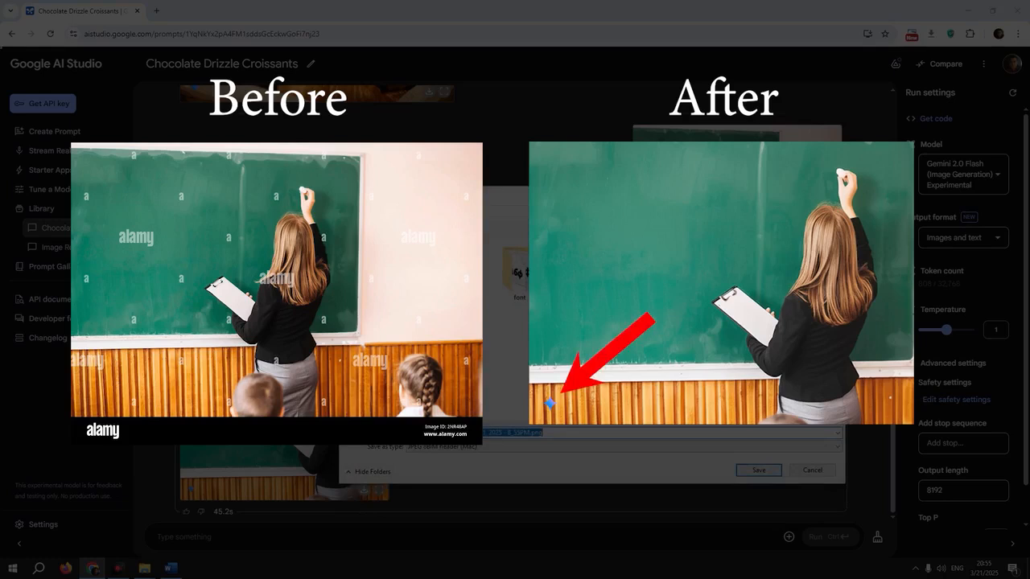
pyautogui.rightClick(555, 332)
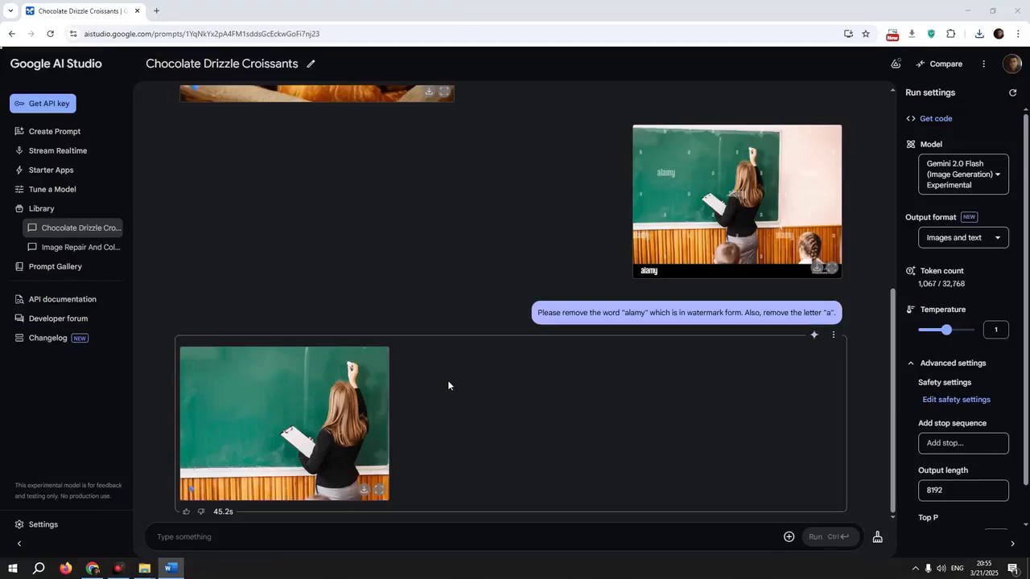
# Step: In a new prompt, attach the photo of the woman in the car and request a mug reading "company" in her hand
pyautogui.click(32, 209)
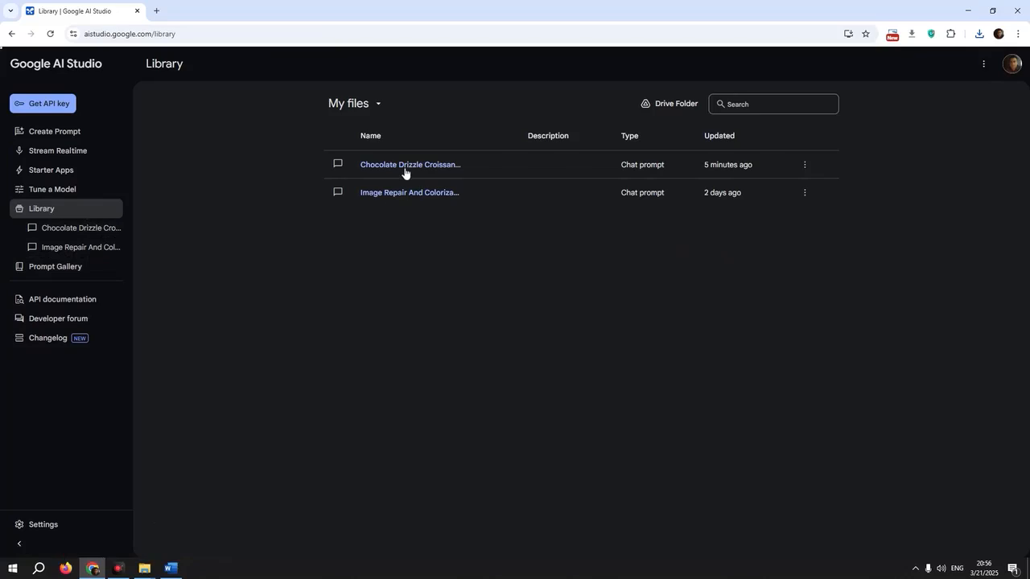
pyautogui.click(60, 132)
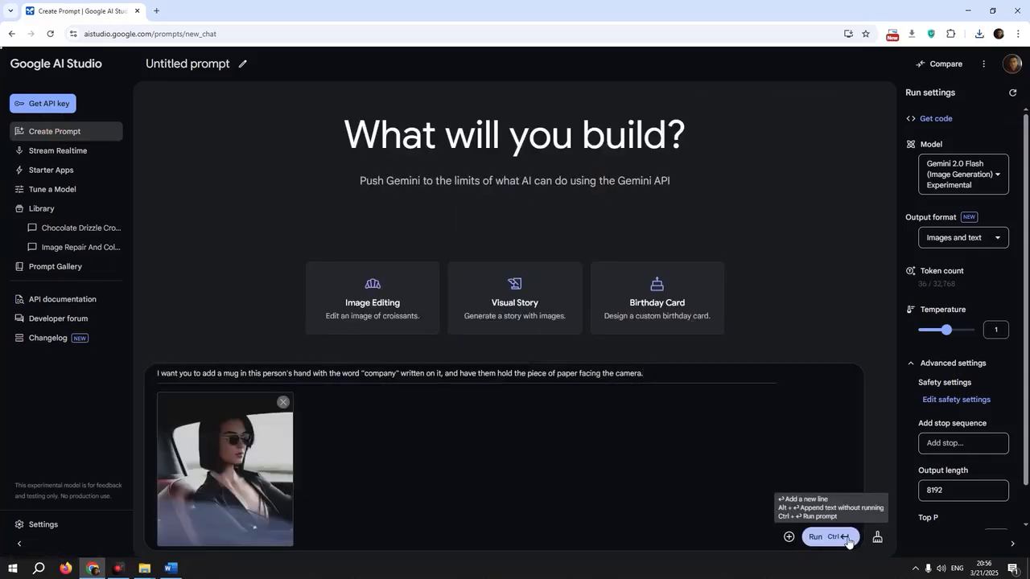
pyautogui.click(829, 536)
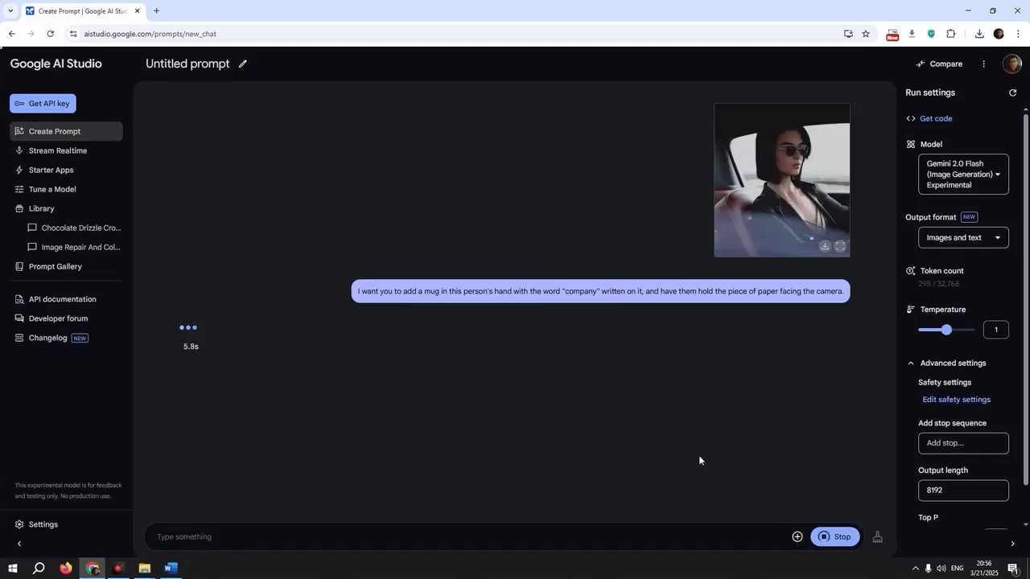
pyautogui.hotkey('alt', 'Tab')
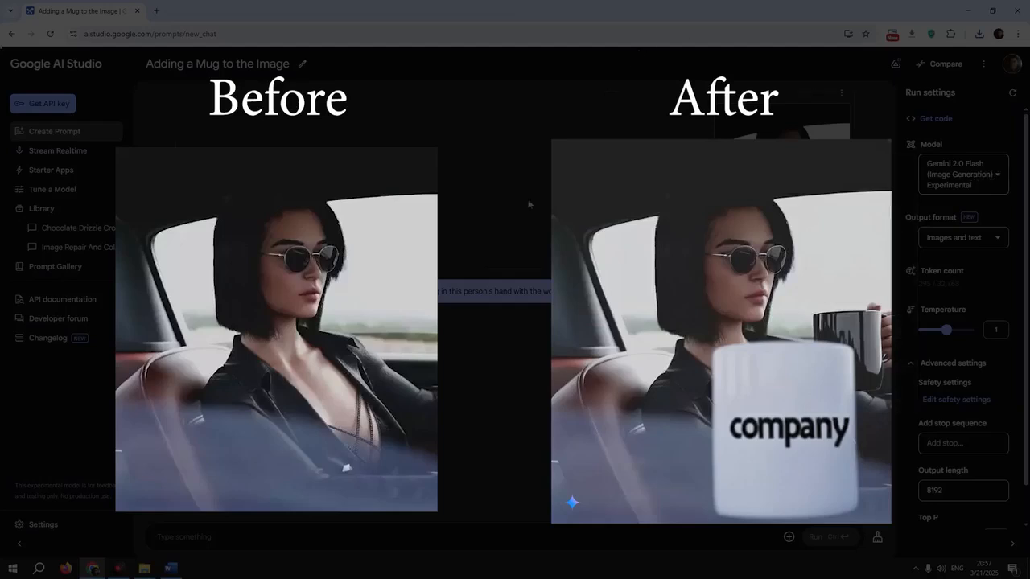
# Step: In a new prompt with the blonde woman's photo, request long curly hair dyed burgundy (dark wine color), and open the downloaded result
pyautogui.click(790, 541)
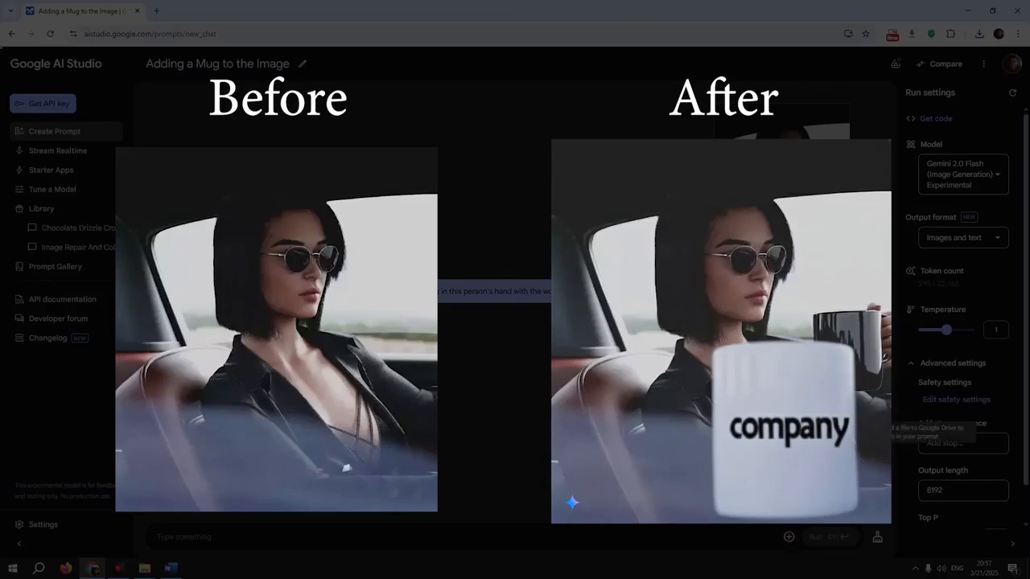
pyautogui.click(817, 433)
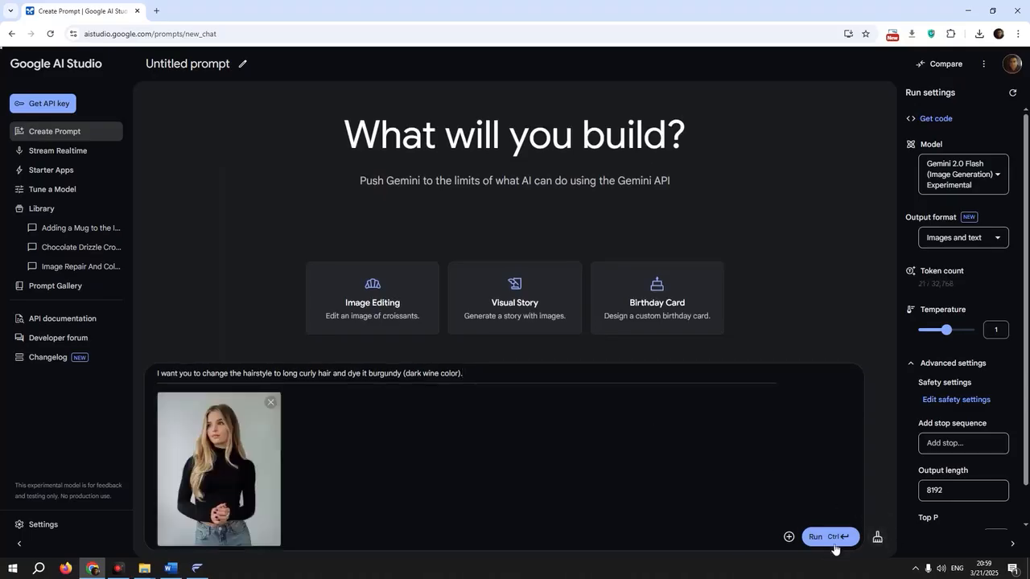
pyautogui.click(834, 545)
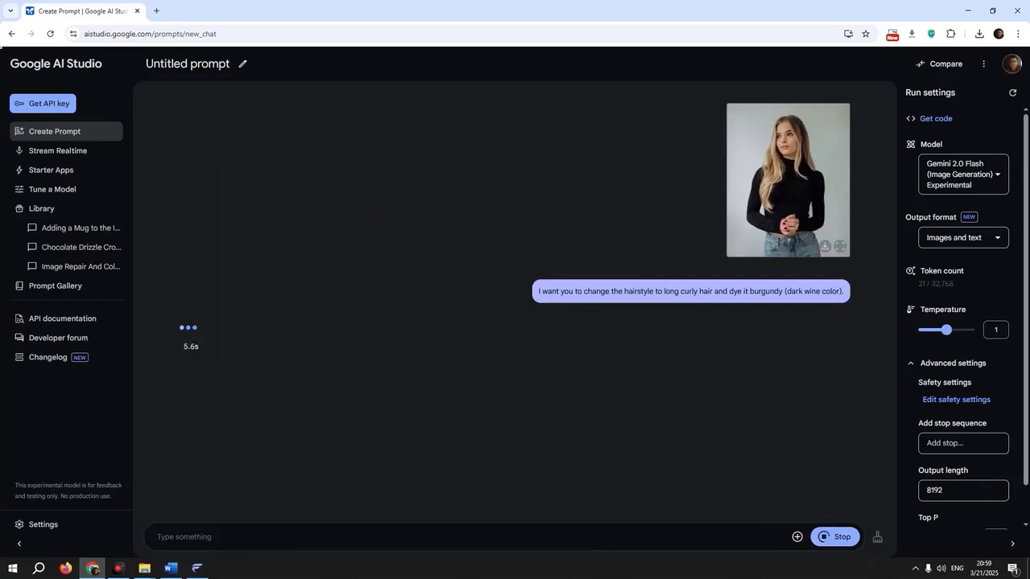
pyautogui.hotkey('alt', 'Tab')
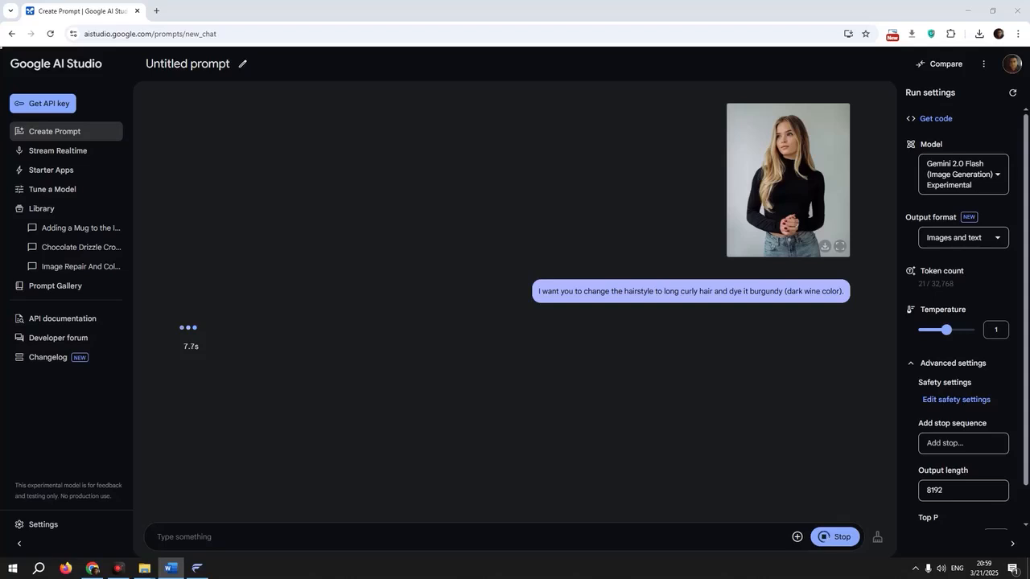
pyautogui.click(853, 13)
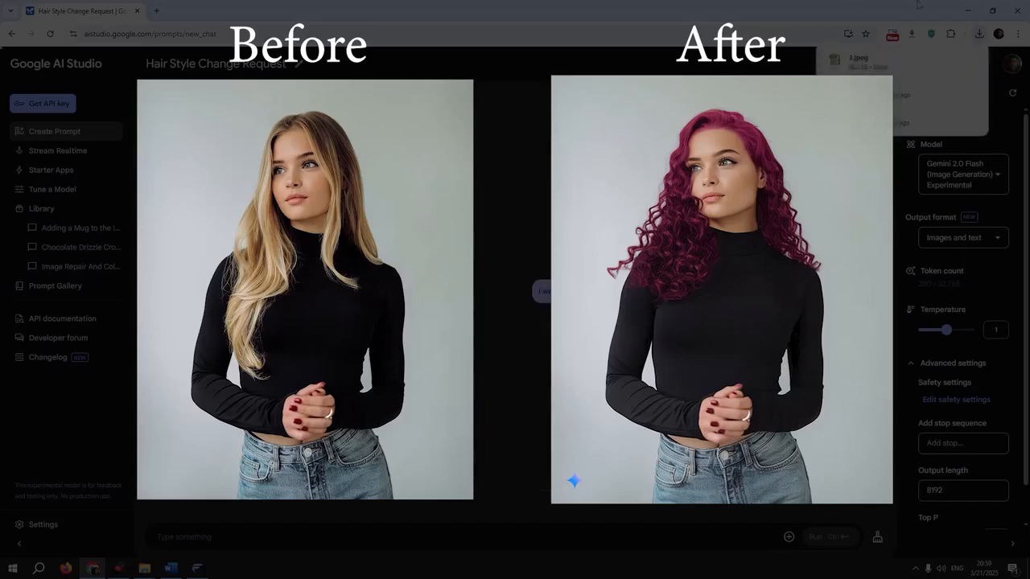
pyautogui.click(952, 58)
pyautogui.doubleClick(668, 165)
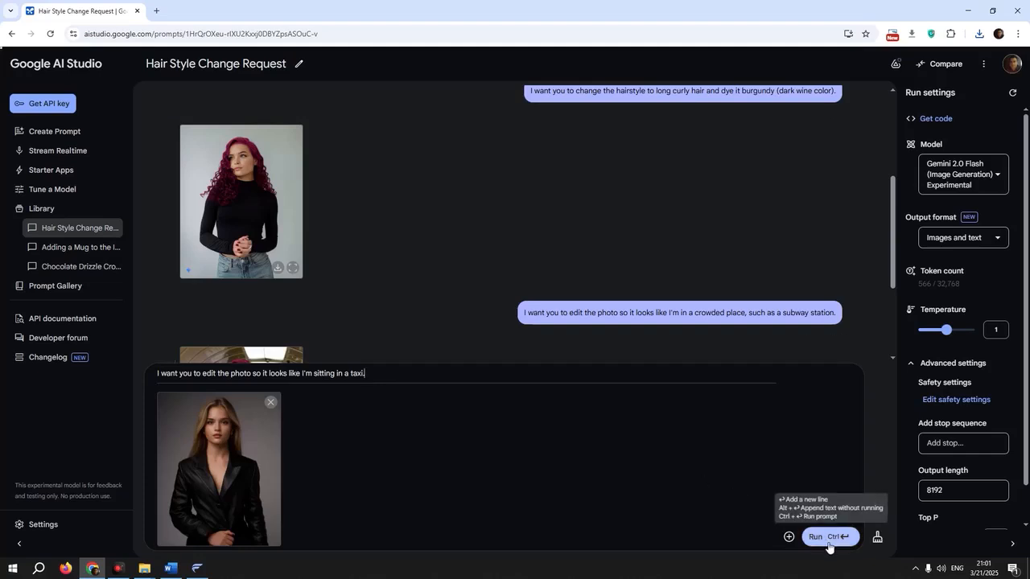
# Step: For the photo of the woman in the black jacket, request a version sitting in a taxi and one with a happier expression
pyautogui.click(828, 544)
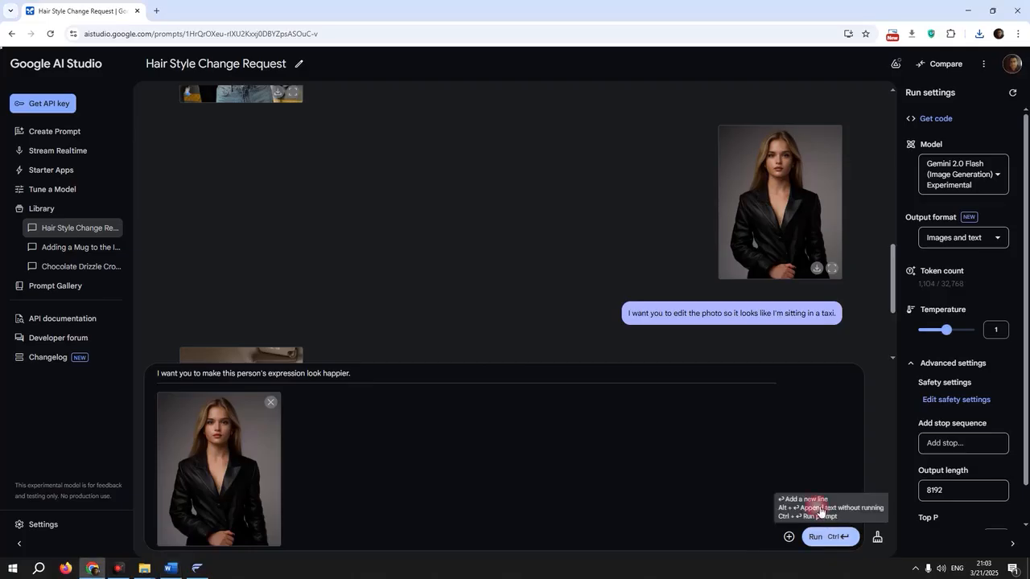
pyautogui.click(837, 544)
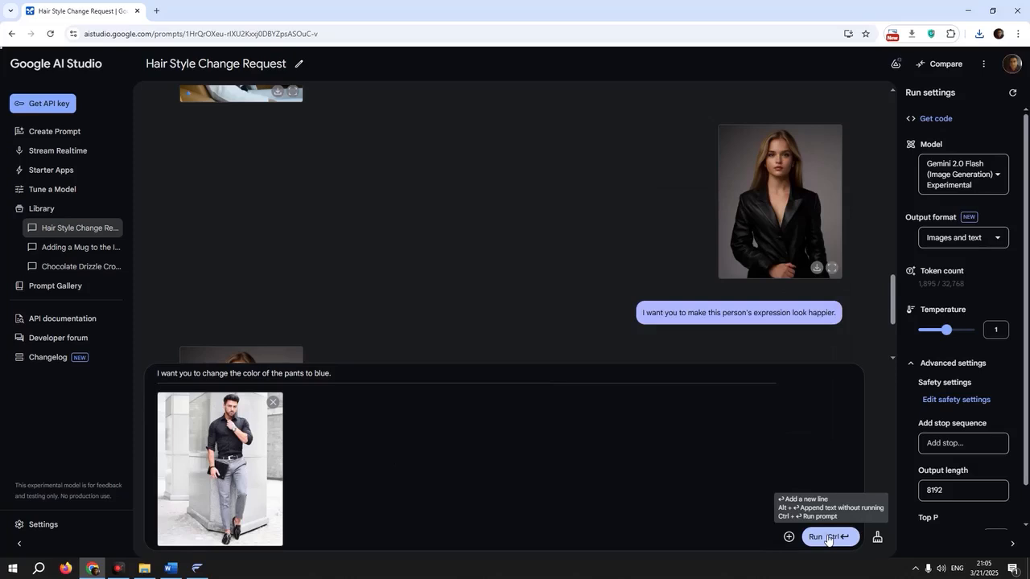
# Step: Run a prompt to change the pants to blue in the attached photo of the man in a black shirt
pyautogui.click(827, 537)
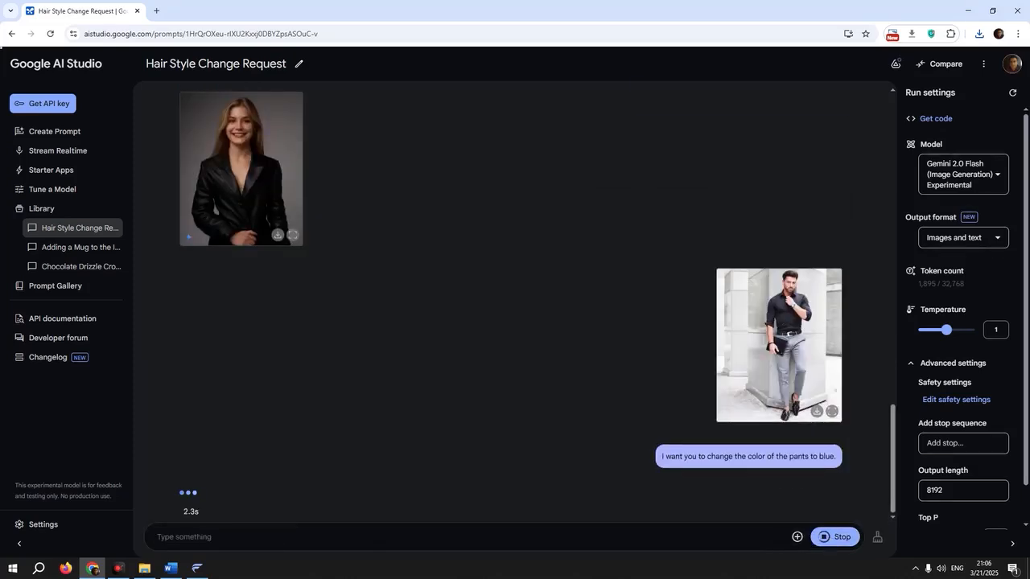
pyautogui.hotkey('alt', 'Tab')
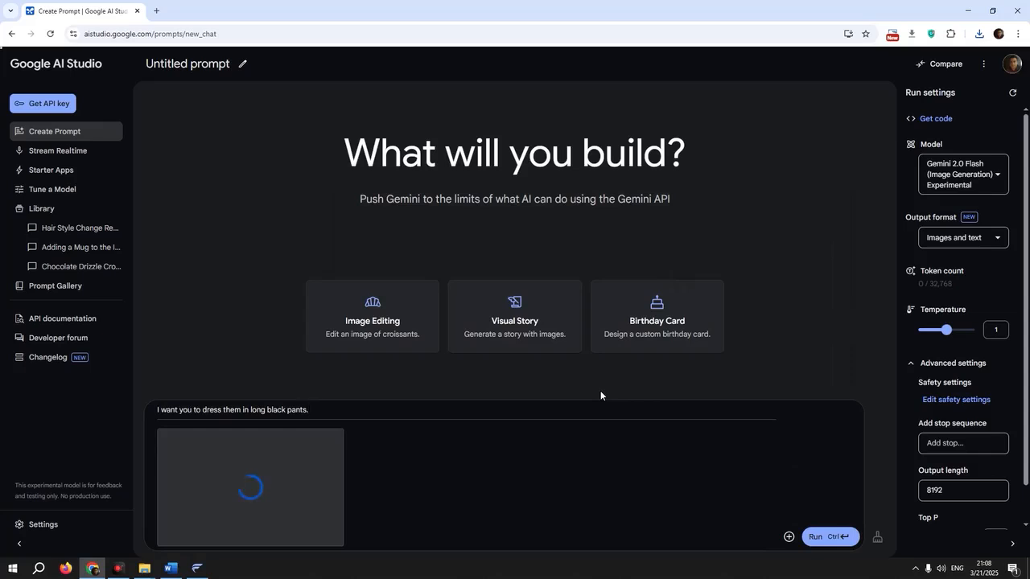
# Step: Run the prompt dressing the man in white shorts in long black pants, and save the generated image as 8
pyautogui.click(829, 537)
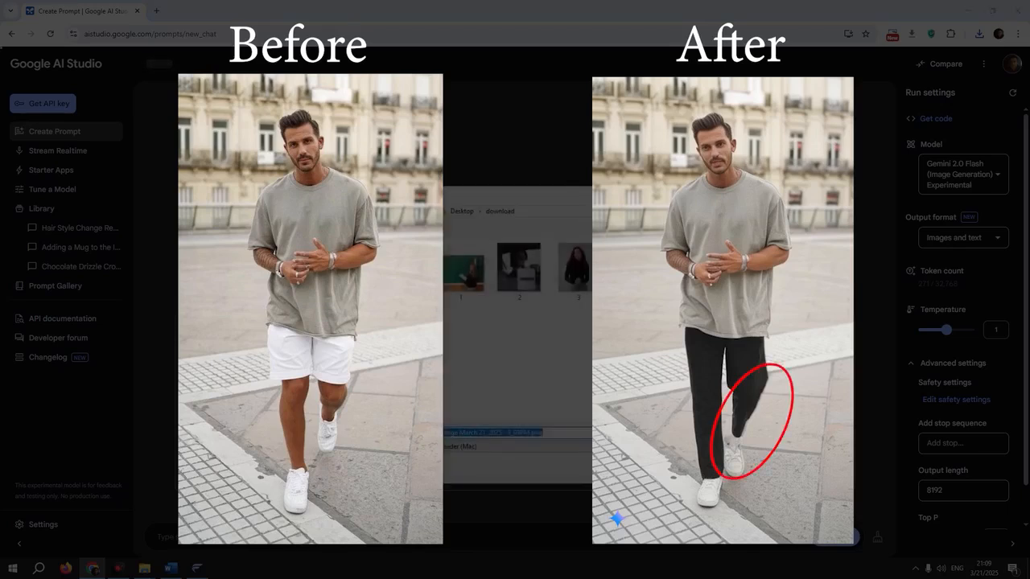
pyautogui.write('8')
pyautogui.press('Return')
pyautogui.click(952, 65)
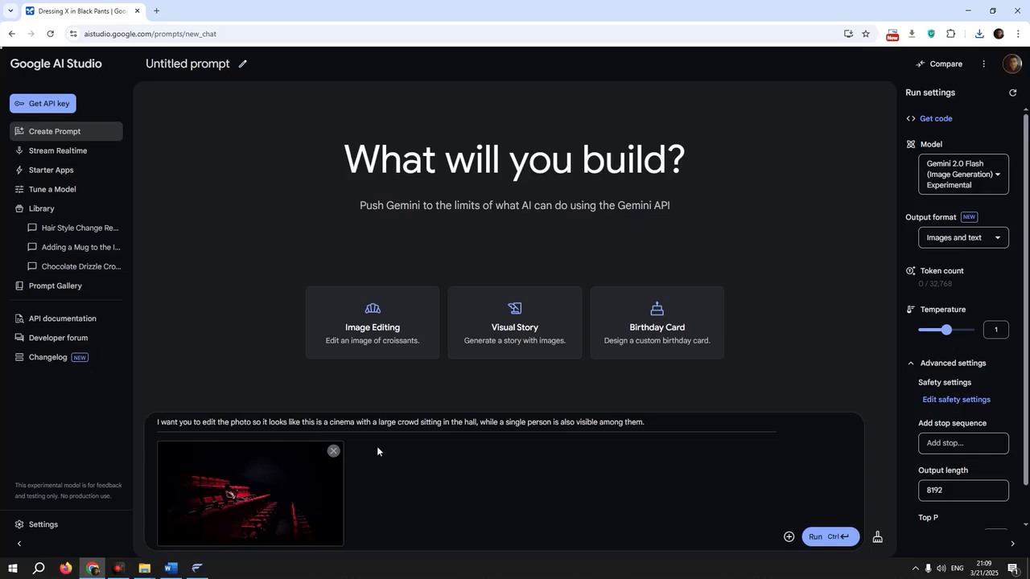
# Step: Run a prompt to fill the attached cinema photo with a large seated crowd, keeping a single person visible among them
pyautogui.click(825, 537)
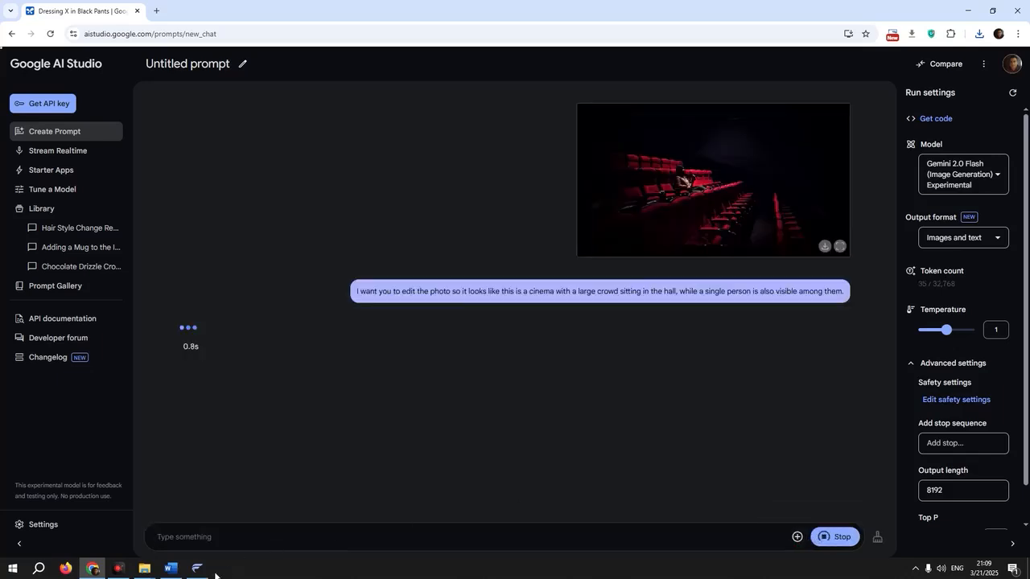
pyautogui.click(118, 570)
pyautogui.click(118, 570)
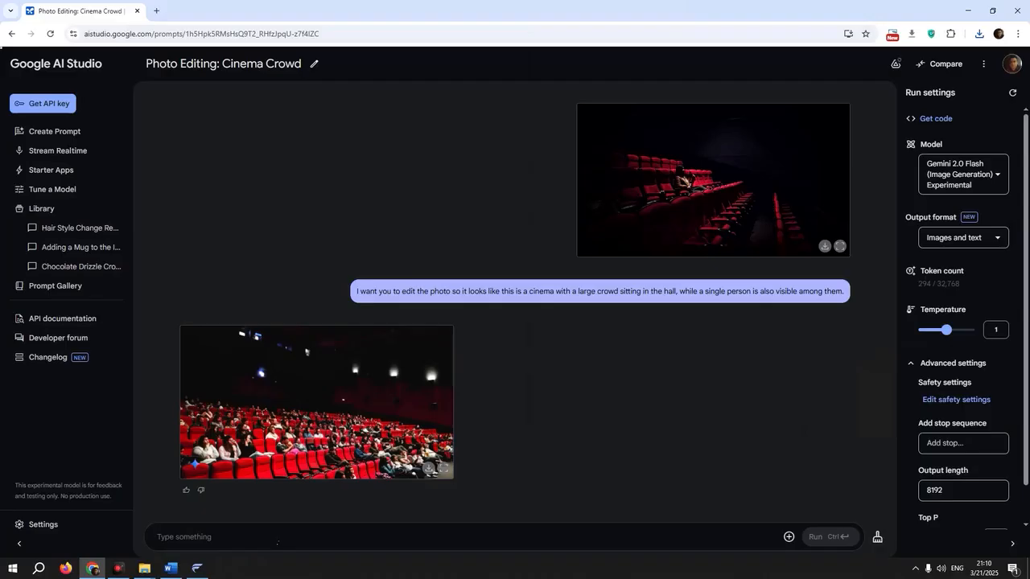
# Step: Send the follow-up prompt "no edit my photo" for the cinema image
pyautogui.click(278, 539)
pyautogui.write('no')
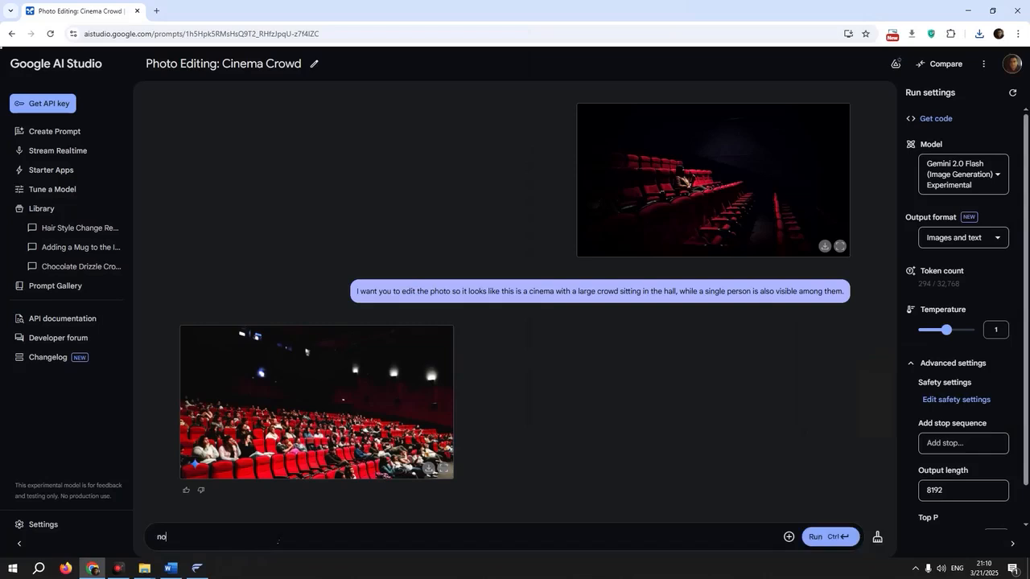
pyautogui.write(' edit my photo')
pyautogui.press('Return')
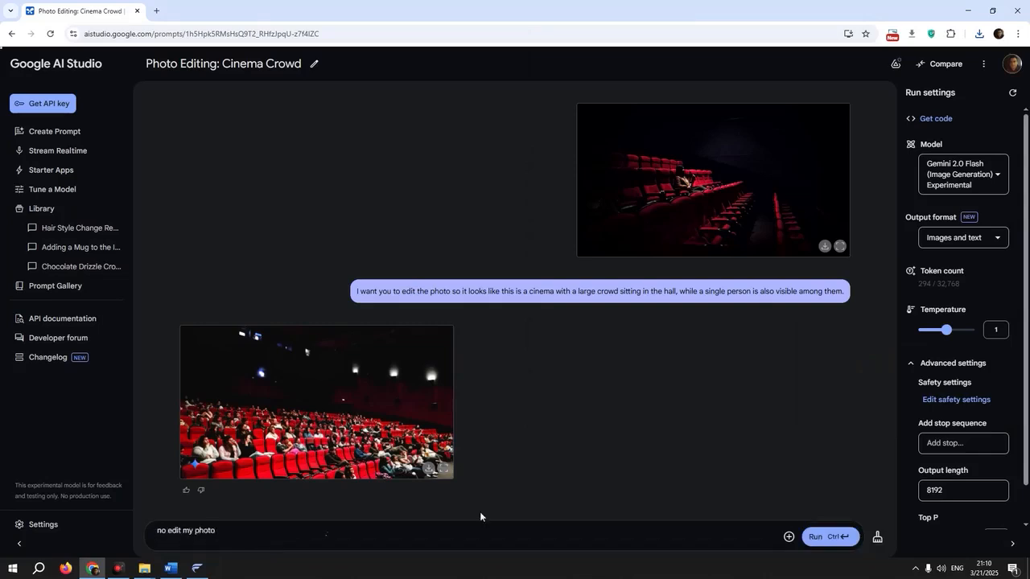
pyautogui.click(817, 537)
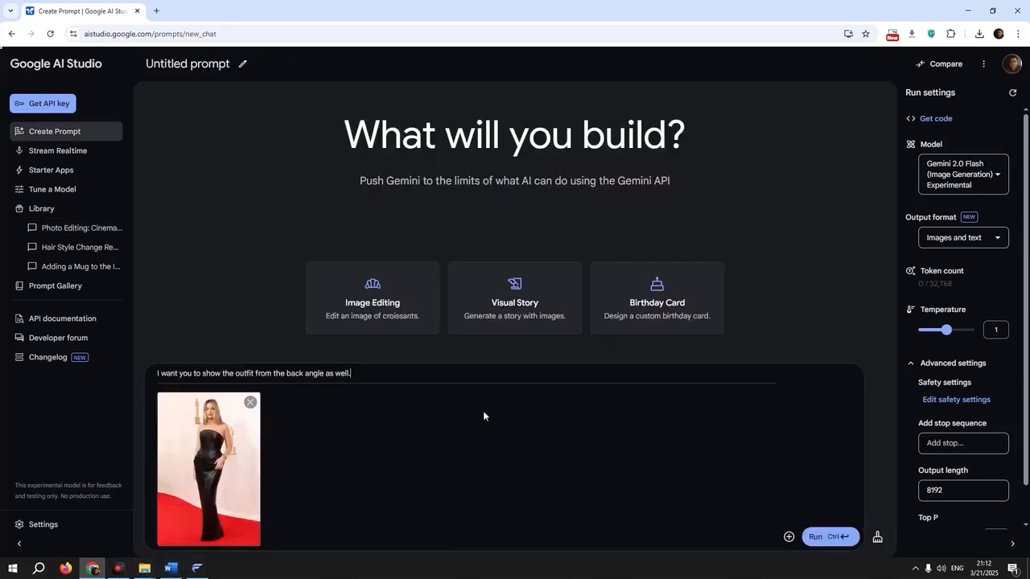
# Step: Run a new prompt to show the black gown outfit in the attached red-carpet photo from the back angle as well
pyautogui.click(834, 537)
pyautogui.hotkey('alt', 'Tab')
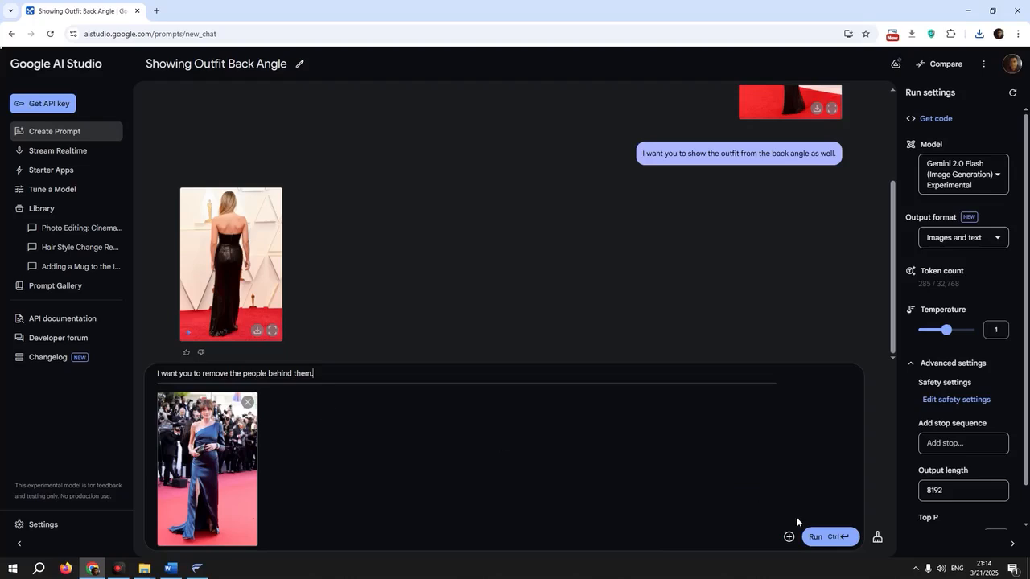
# Step: Run a prompt to remove the people behind the woman in the blue gown in the attached photo
pyautogui.click(813, 536)
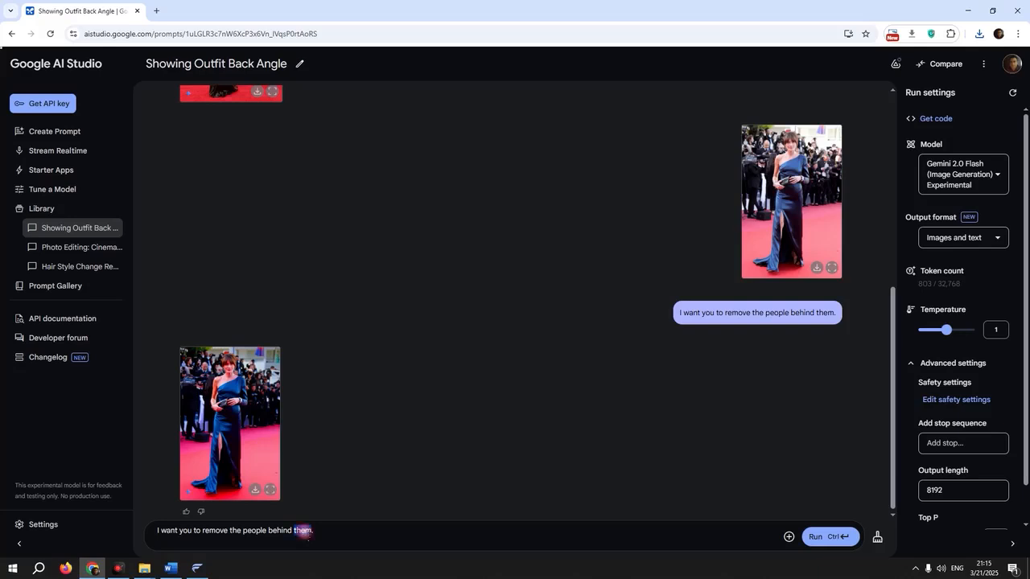
# Step: Replace the word "them" in the prompt about removing the people behind the woman in the blue gown and rerun it
pyautogui.doubleClick(299, 531)
pyautogui.write('he')
pyautogui.click(815, 547)
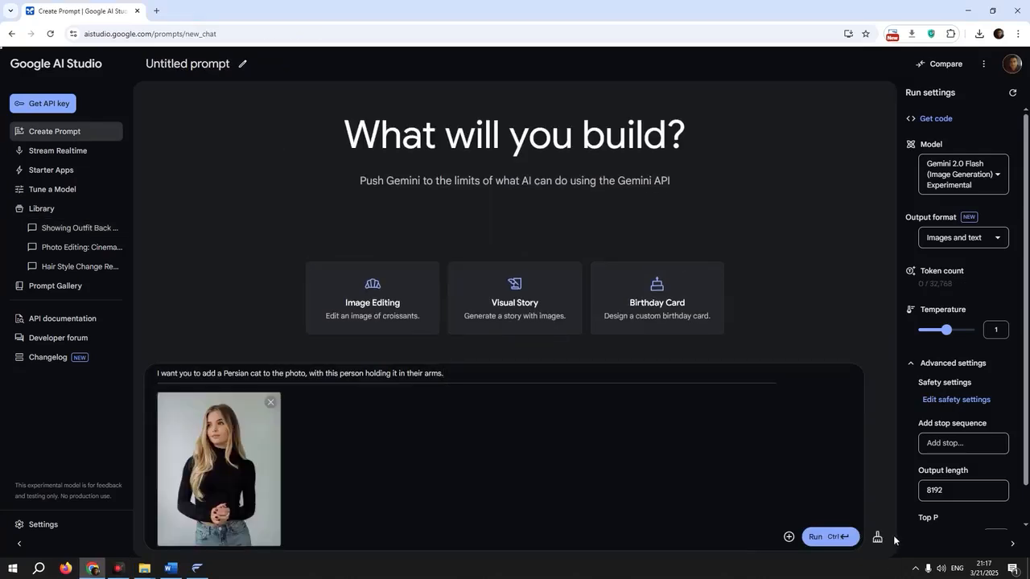
# Step: Run a prompt to add a Persian cat held in the arms of the woman in the attached photo and save the result
pyautogui.click(833, 538)
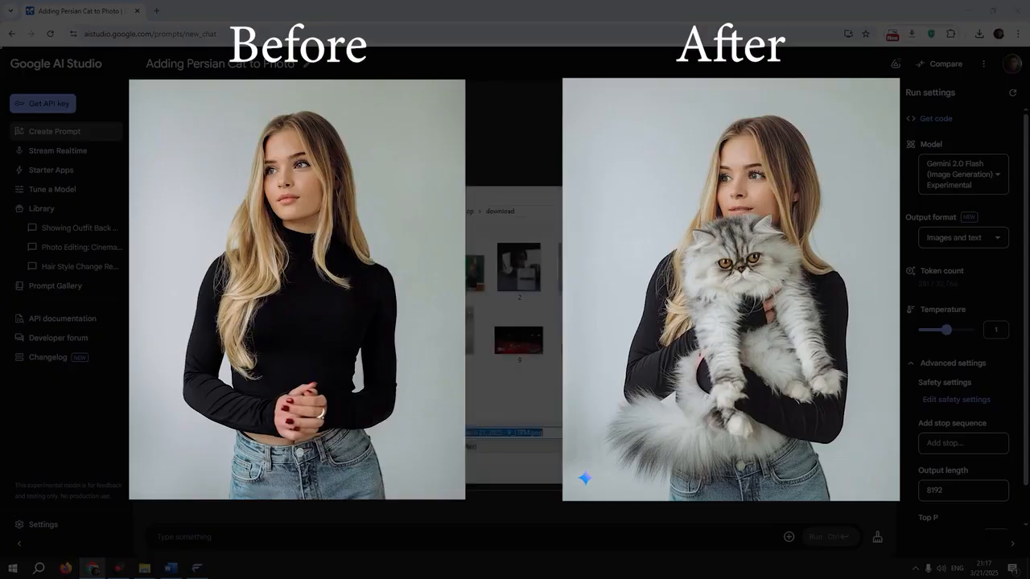
pyautogui.press('Return')
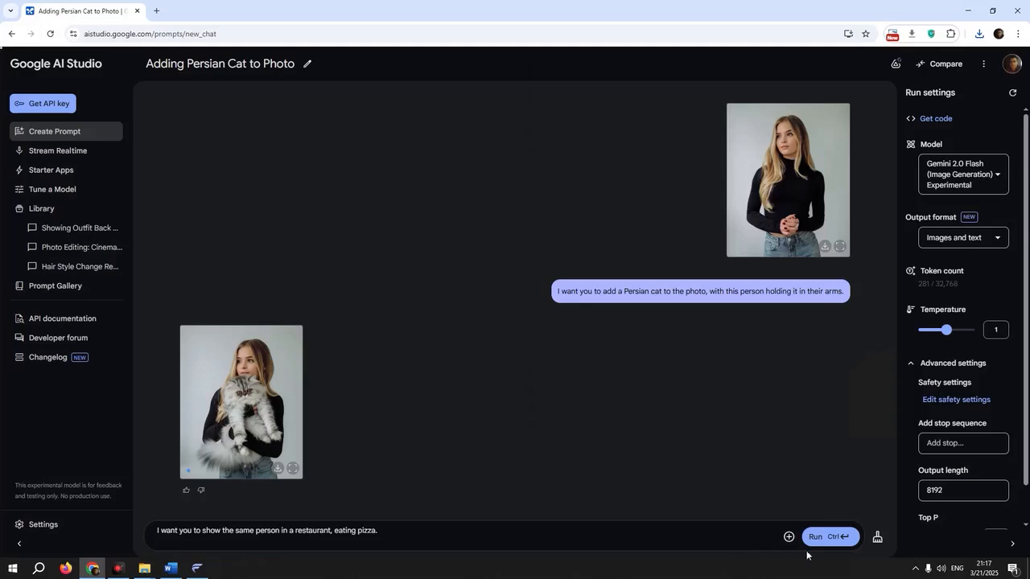
# Step: Run a follow-up prompt to show the same person in a restaurant, eating pizza, and save the generated image
pyautogui.click(822, 537)
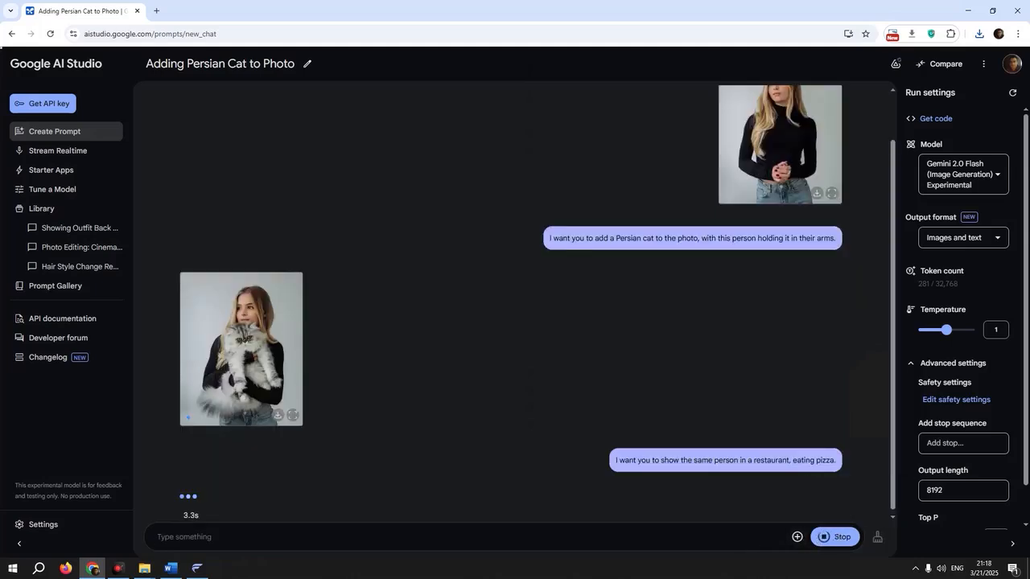
pyautogui.click(829, 5)
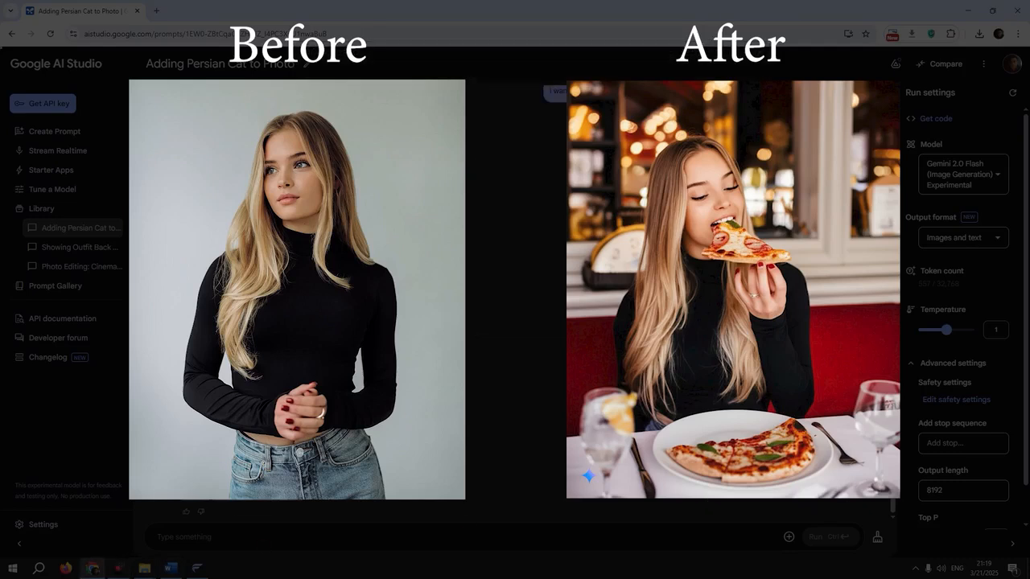
pyautogui.click(277, 484)
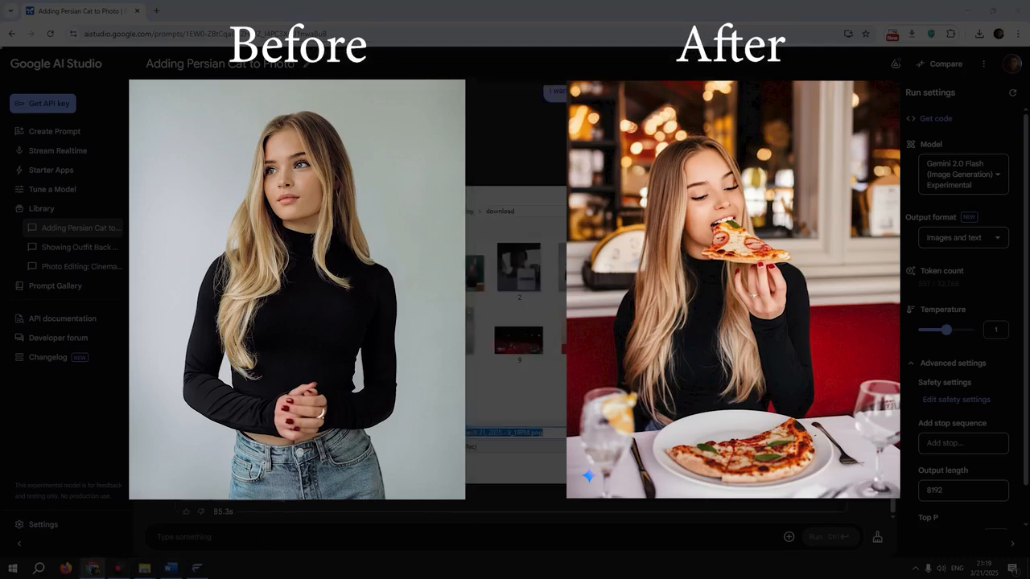
pyautogui.press('Return')
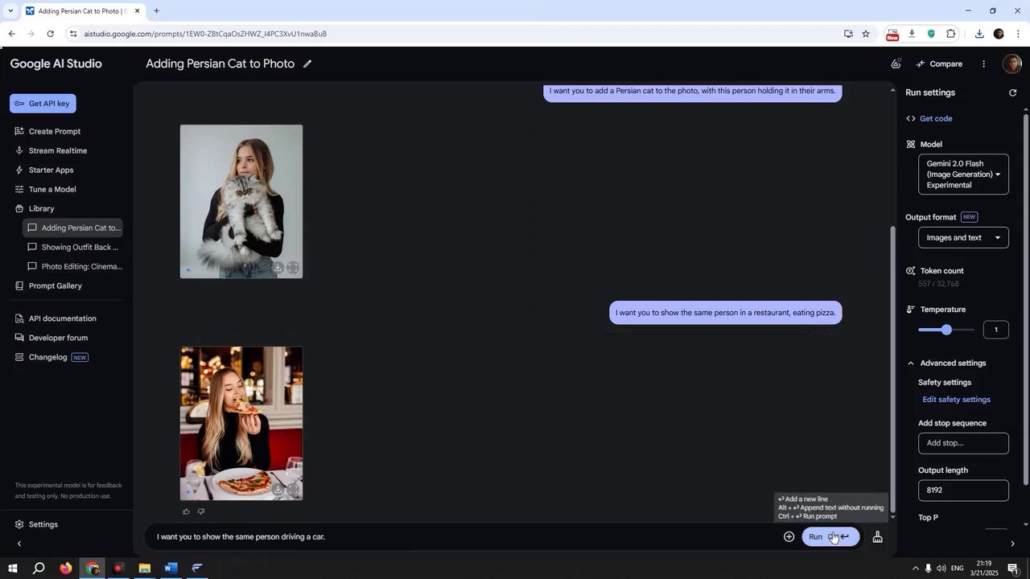
# Step: Run the follow-up prompt to show the same person driving a car
pyautogui.click(816, 536)
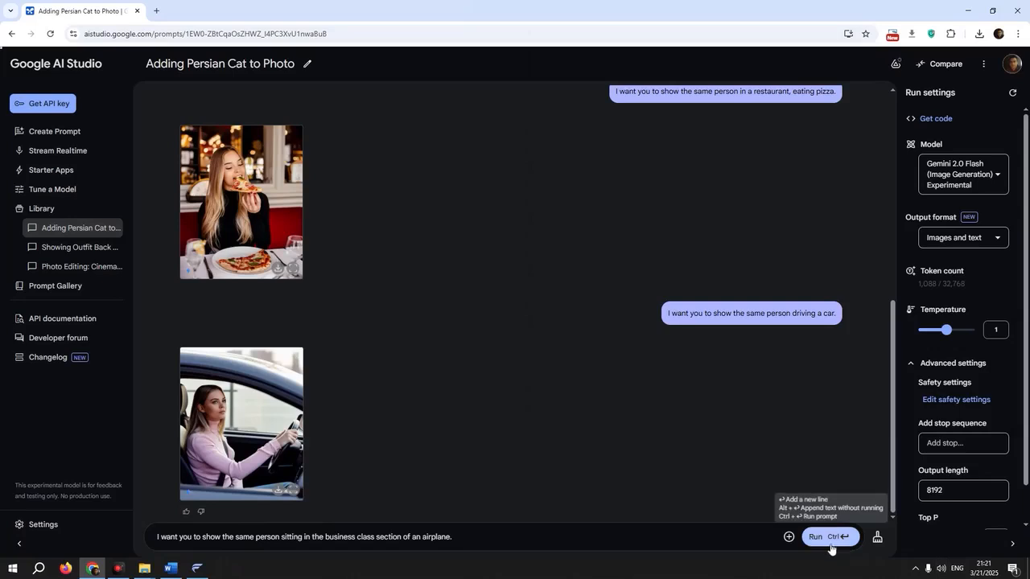
# Step: Run a follow-up prompt to show the same person sitting in the business class section of an airplane and download the image
pyautogui.click(831, 539)
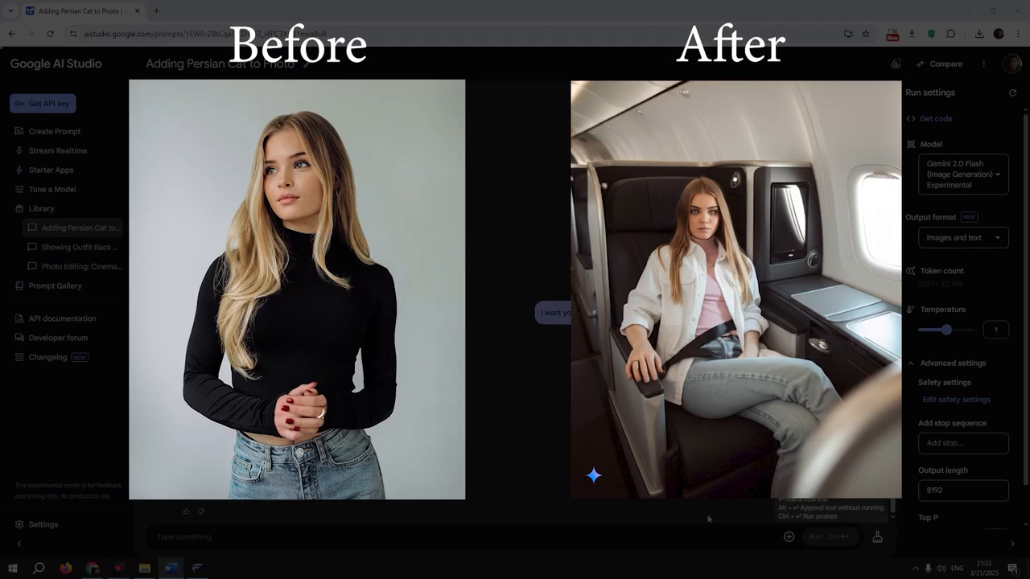
pyautogui.click(279, 495)
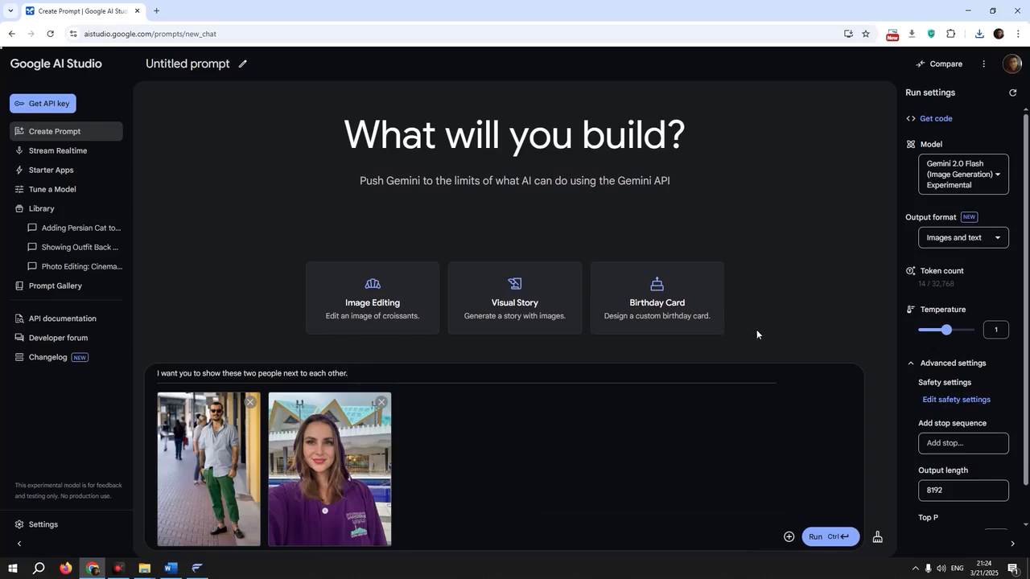
# Step: Run a prompt to show the people from the two attached photos next to each other and download the image as 16
pyautogui.click(815, 537)
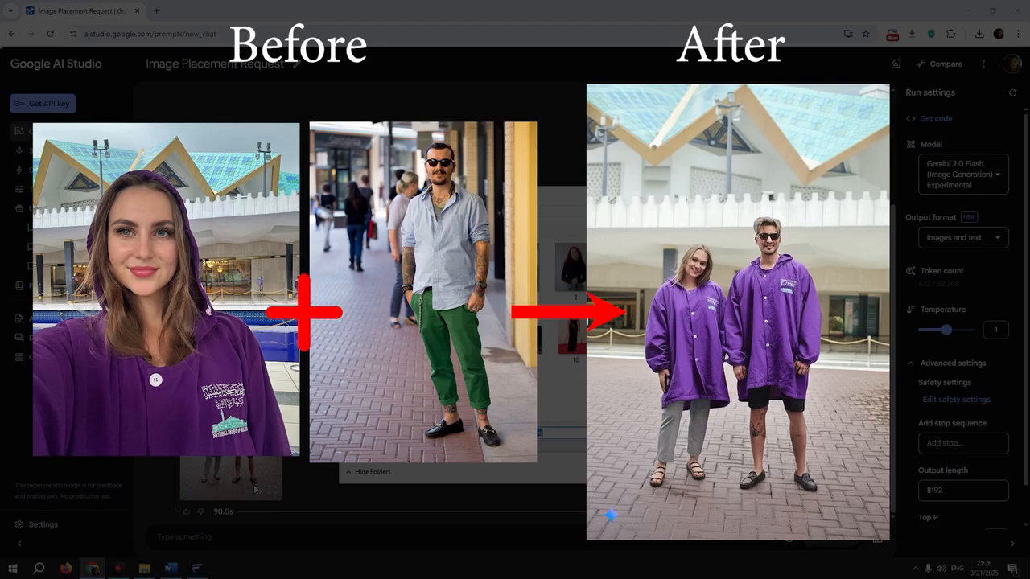
pyautogui.click(256, 489)
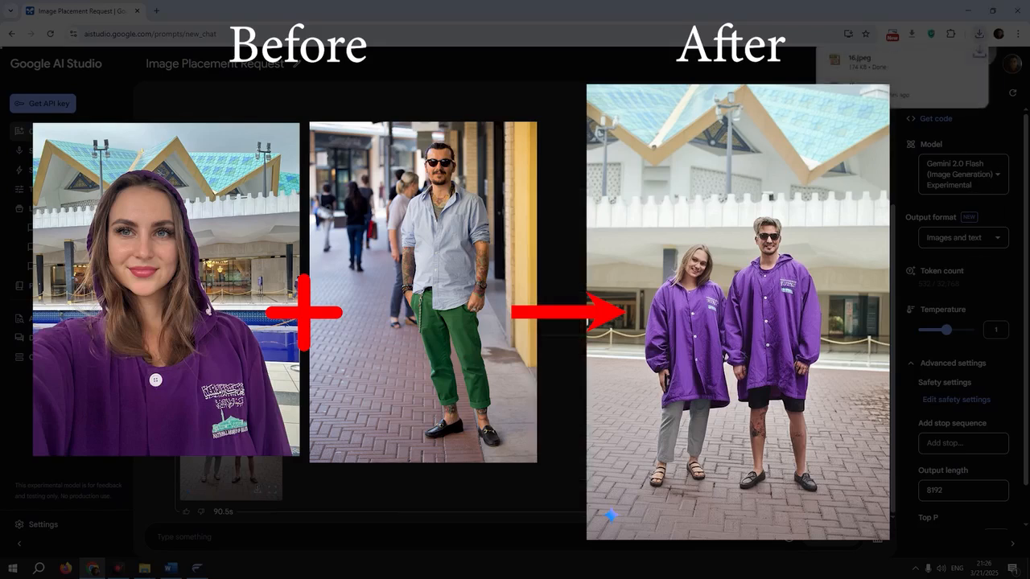
pyautogui.click(947, 65)
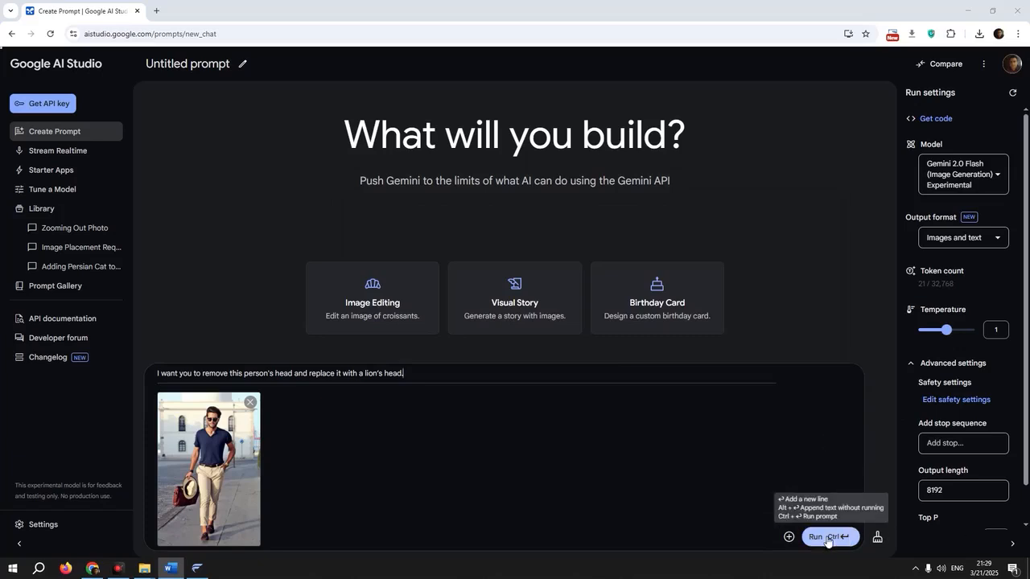
# Step: Run a prompt to replace the man's head with a lion's head in the attached photo and close the viewed result, image 17
pyautogui.click(829, 537)
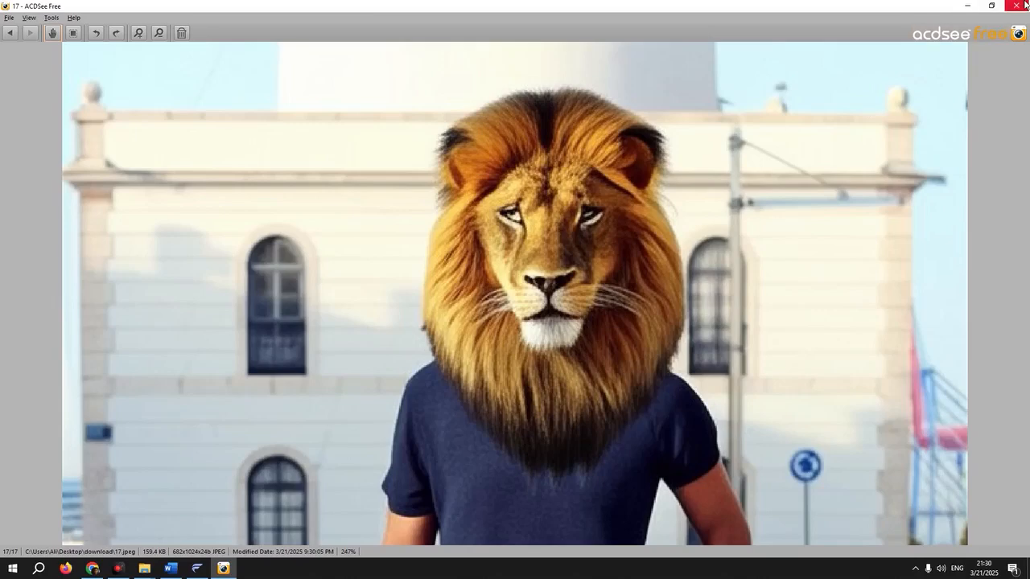
pyautogui.click(1024, 5)
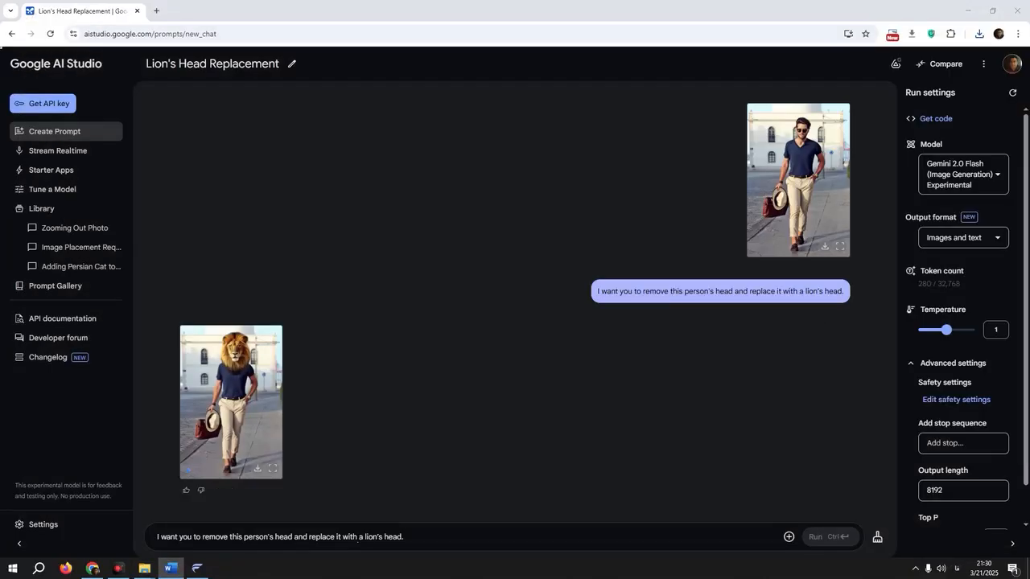
# Step: Run a follow-up prompt to zoom out a bit and show the lion-headed man from a farther distance, and save the result
pyautogui.moveTo(156, 538); pyautogui.dragTo(524, 488)
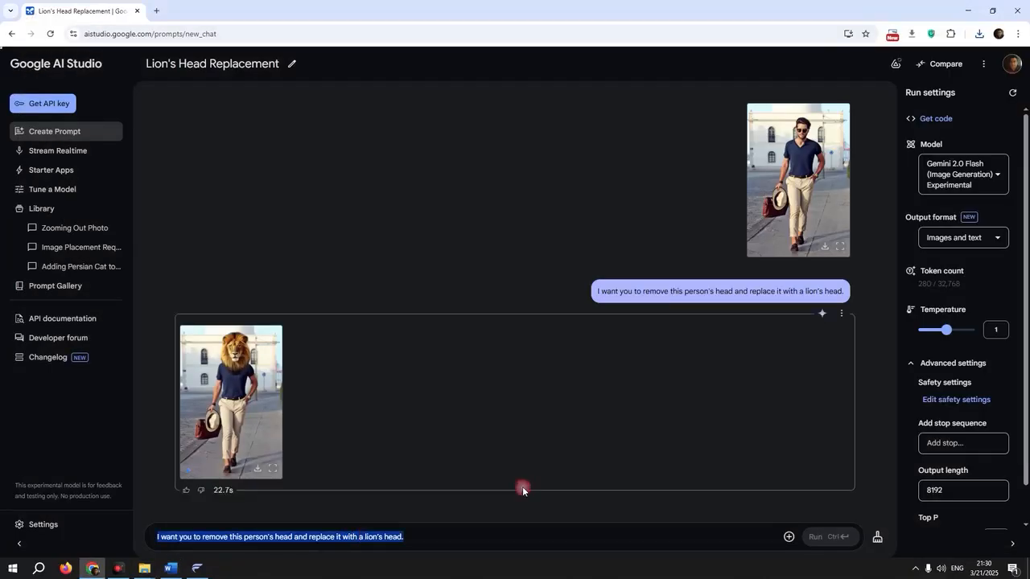
pyautogui.write('I want you to zoom out a bit (show the photo from a farther distance).')
pyautogui.click(820, 536)
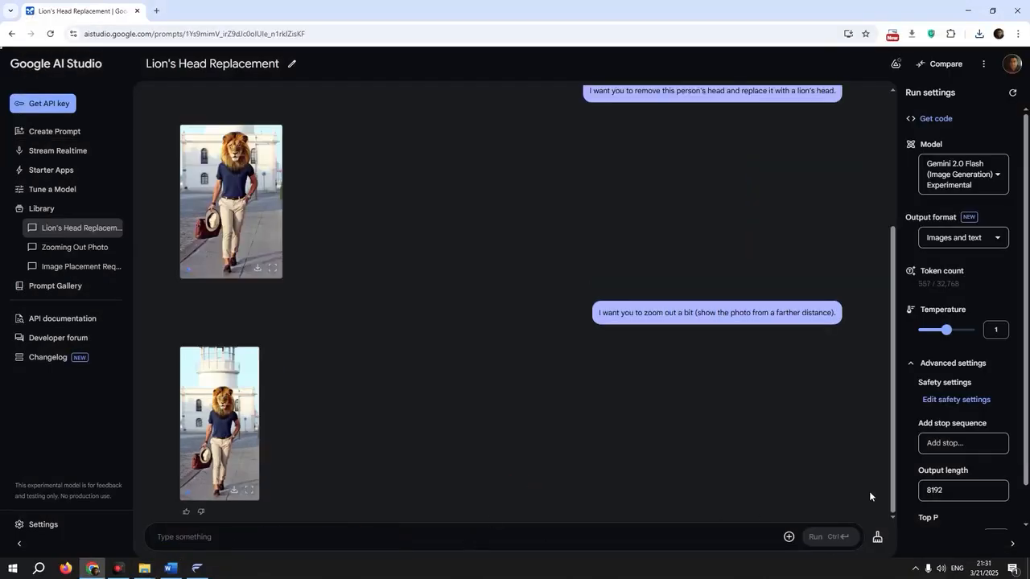
pyautogui.click(234, 491)
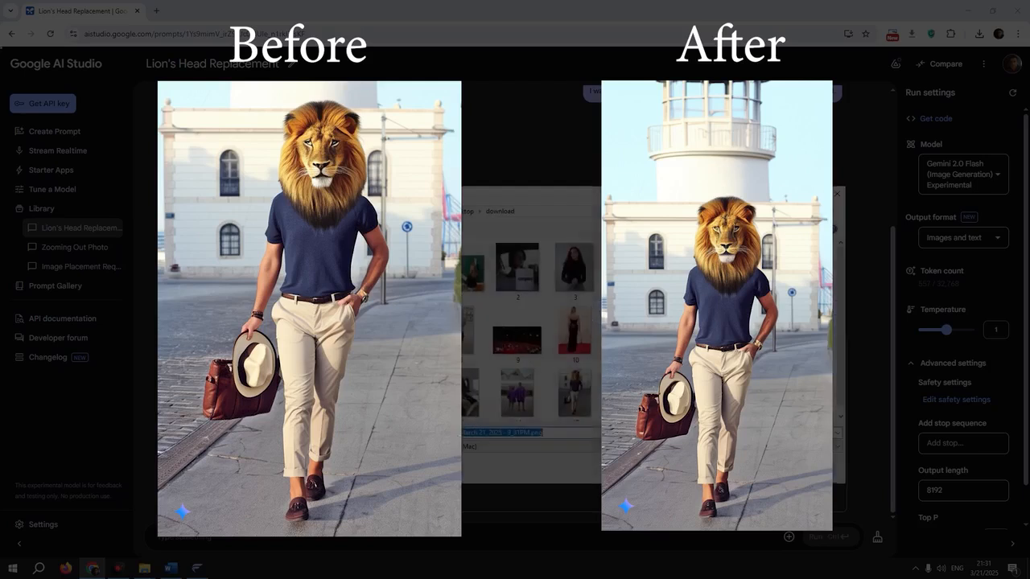
pyautogui.scroll(-1, 595, 339)
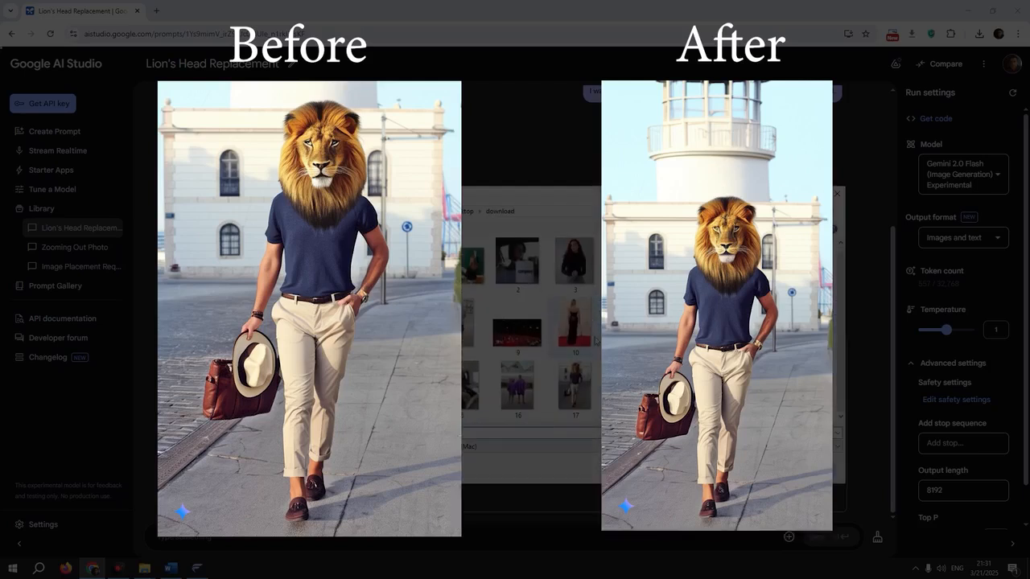
pyautogui.press('Return')
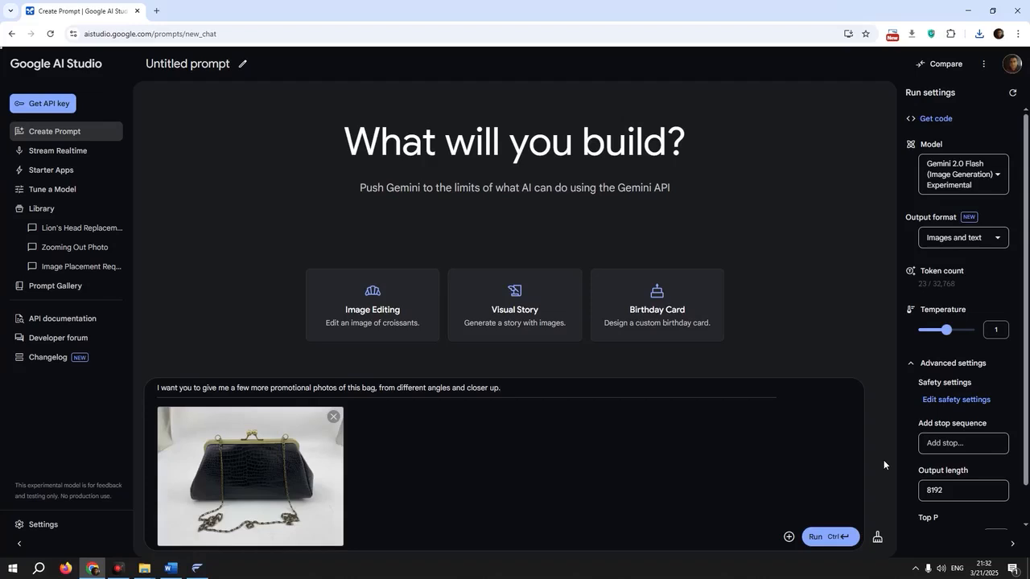
# Step: Run a prompt for a few more promotional photos of the attached black bag, from different angles and closer up
pyautogui.click(835, 537)
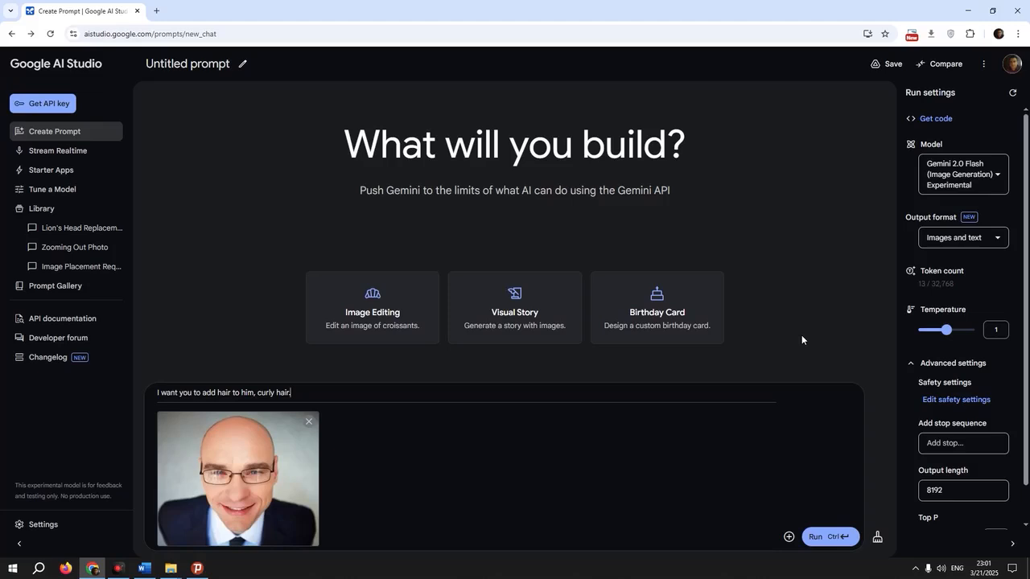
# Step: Run a prompt to add curly hair to the bald man in the attached photo and save the result as 19
pyautogui.click(821, 537)
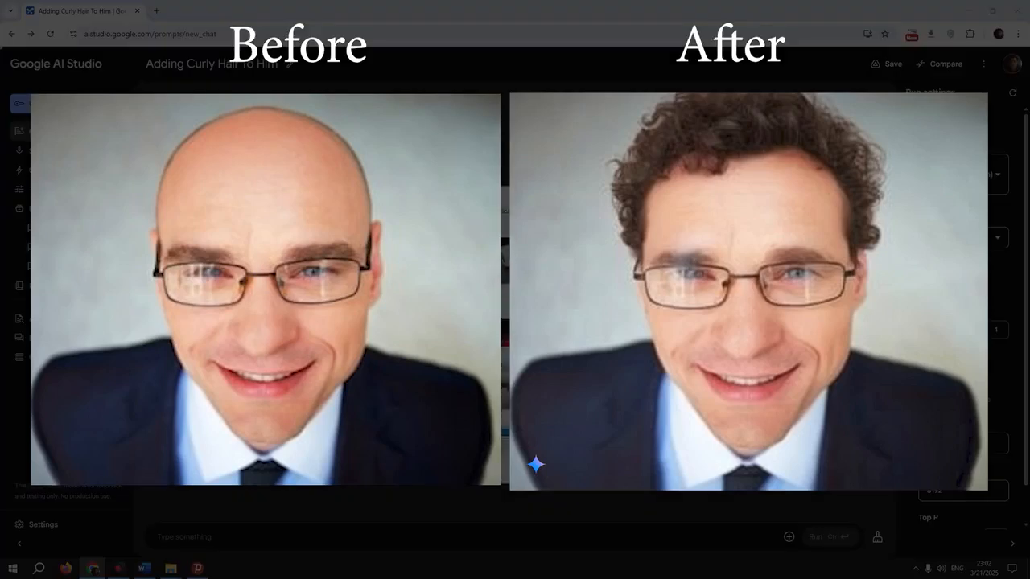
pyautogui.write('19')
pyautogui.press('Return')
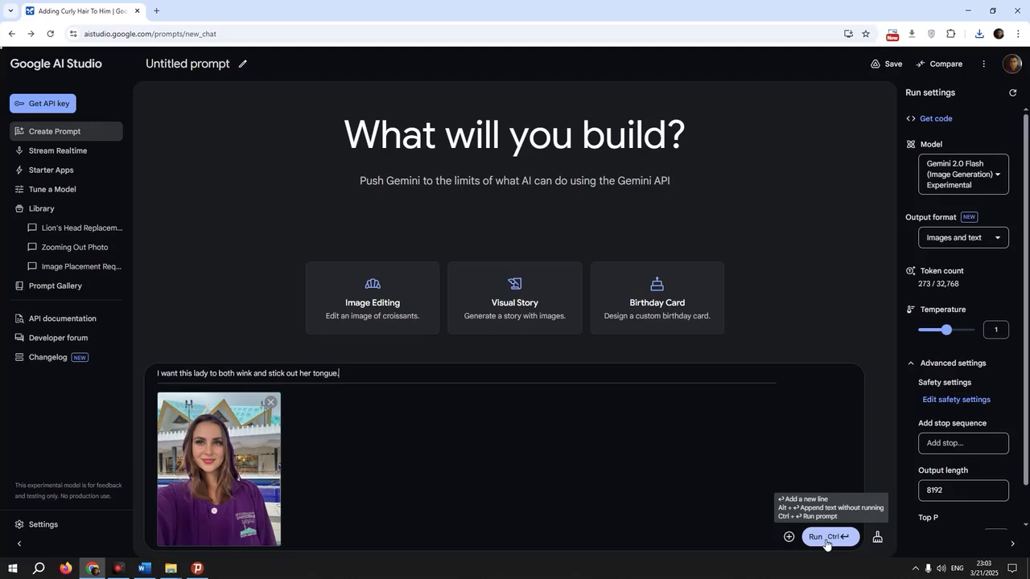
# Step: Run a prompt to make the lady in the attached photo wink and stick out her tongue, and save the result as 20
pyautogui.click(826, 544)
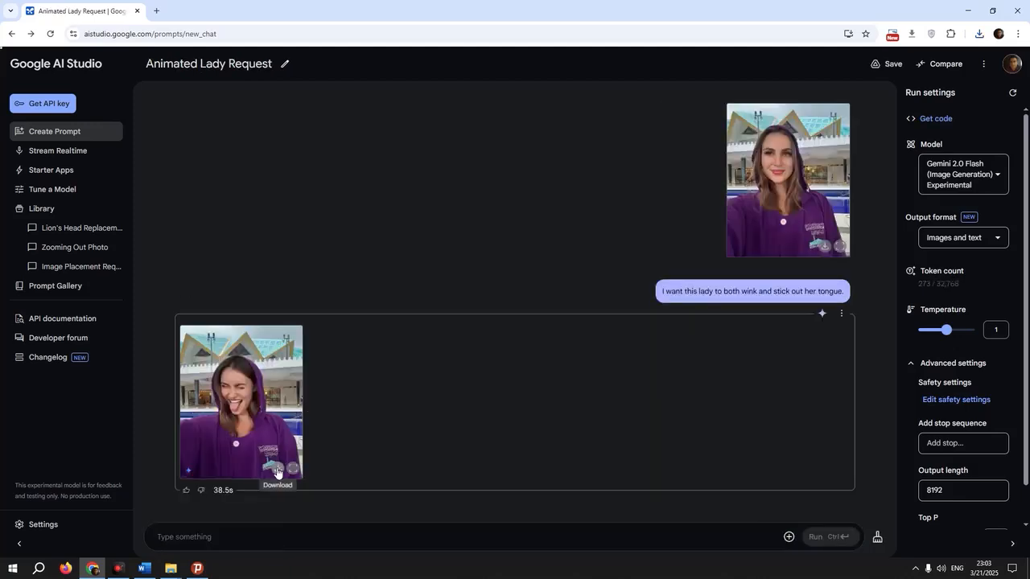
pyautogui.click(277, 472)
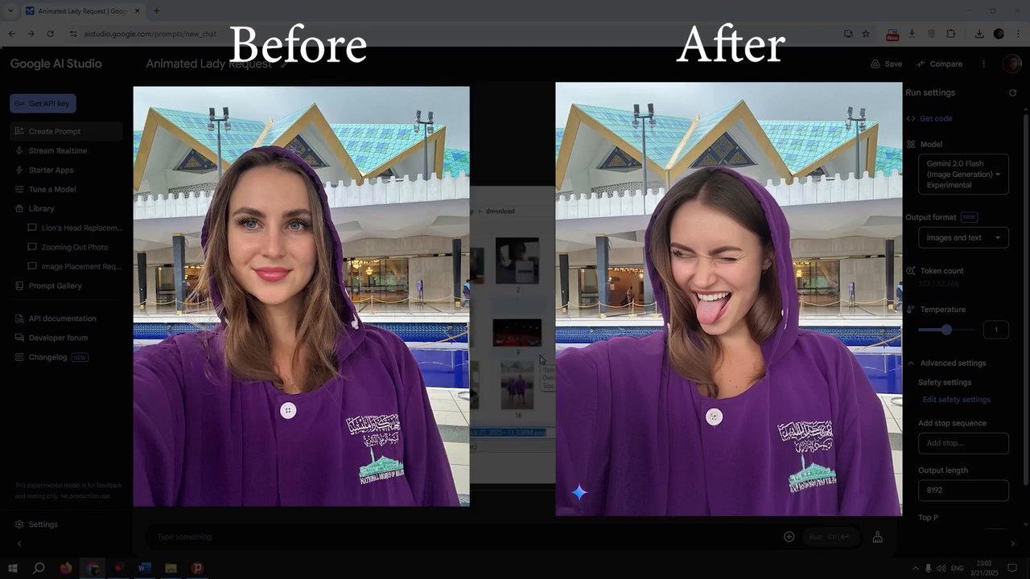
pyautogui.write('20')
pyautogui.press('Return')
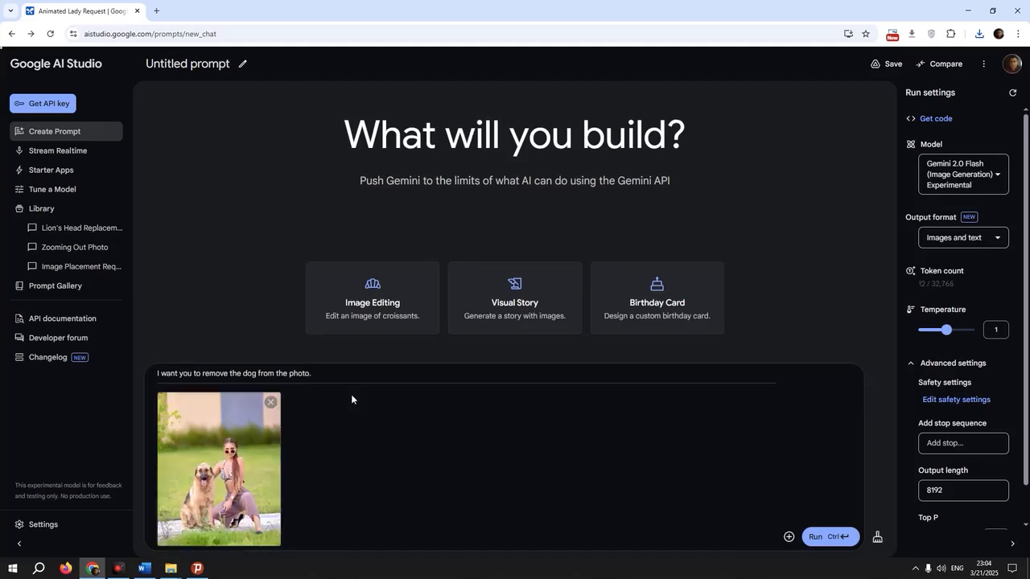
# Step: Run a prompt to remove the dog from the attached photo of the woman on the lawn
pyautogui.click(825, 537)
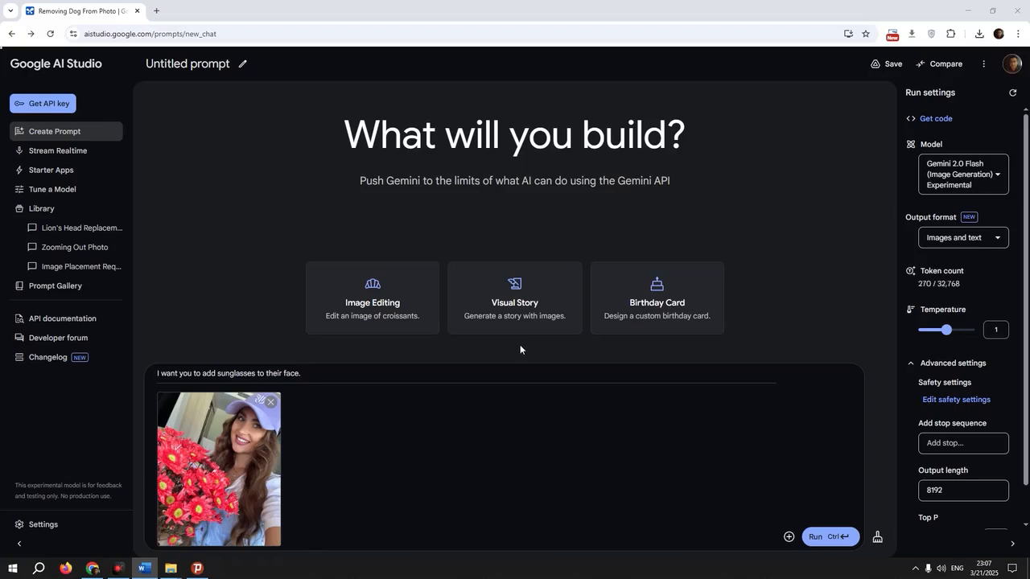
# Step: Run a prompt to add sunglasses to the face of the woman holding red flowers and save the result as 22
pyautogui.click(840, 537)
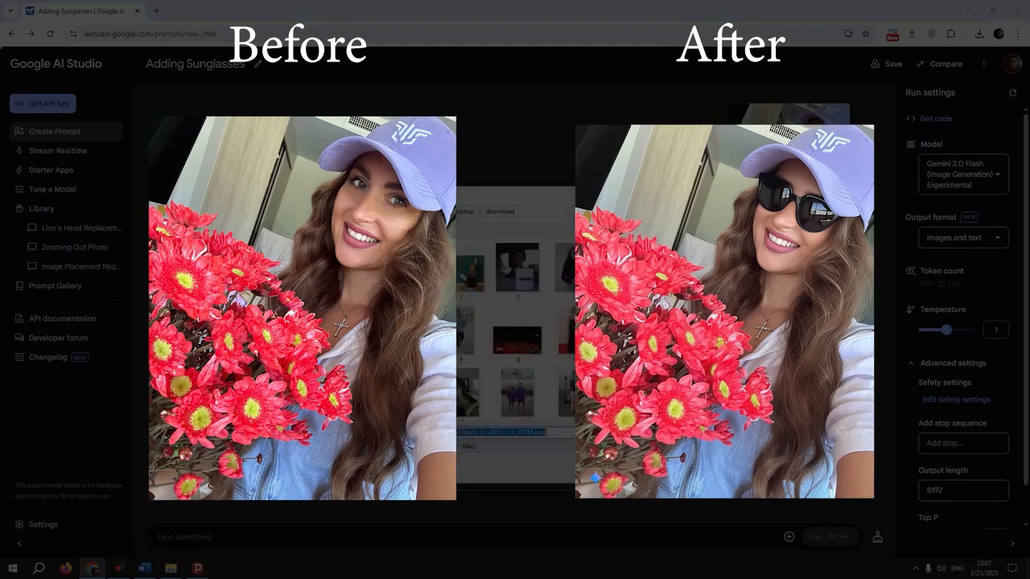
pyautogui.write('22')
pyautogui.press('Return')
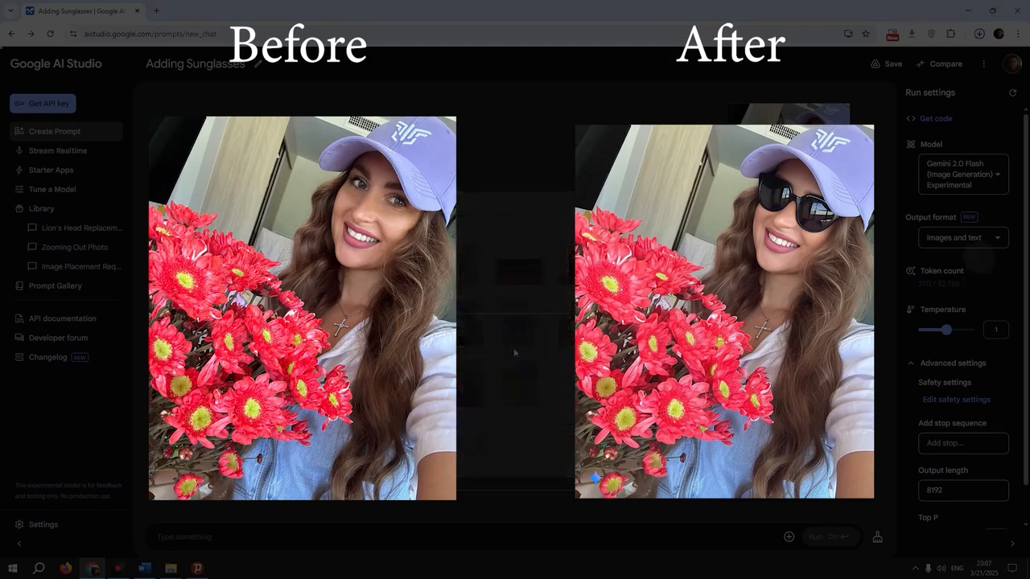
# Step: Show the saved image 22 in the download folder and open it for viewing
pyautogui.click(949, 60)
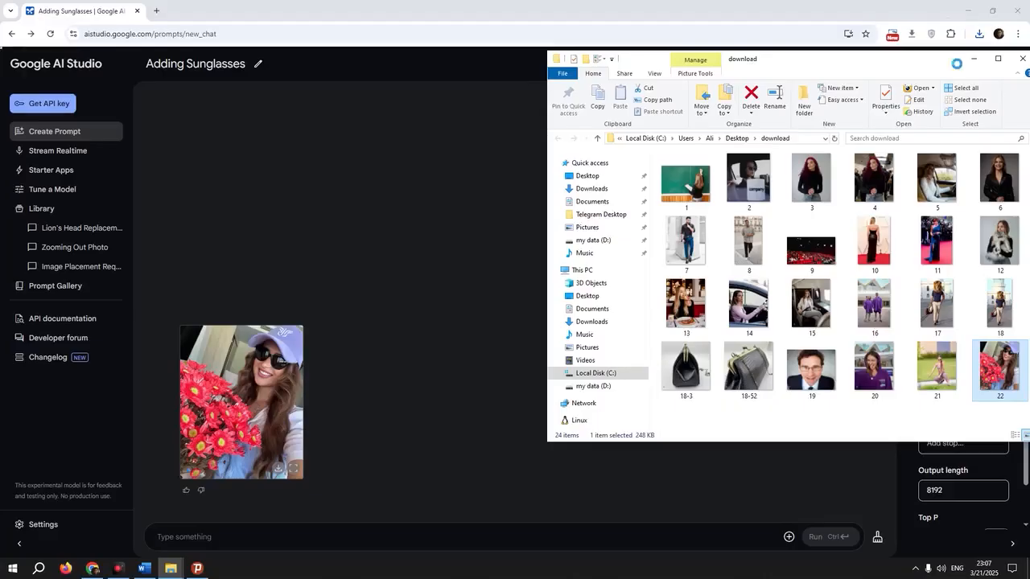
pyautogui.press('Return')
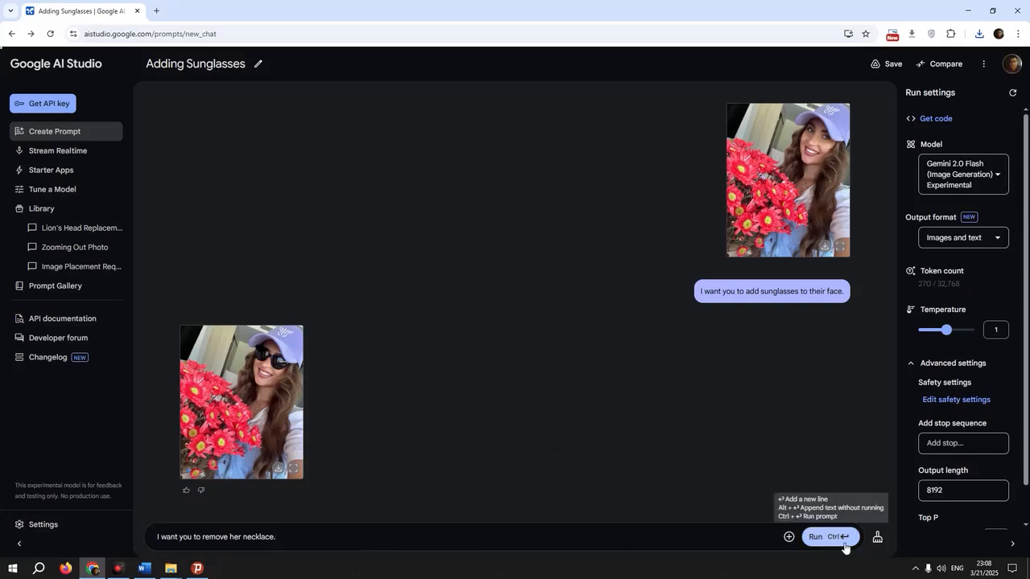
# Step: Run a follow-up prompt to remove the necklace from the woman with the sunglasses and save the result as 23
pyautogui.click(842, 545)
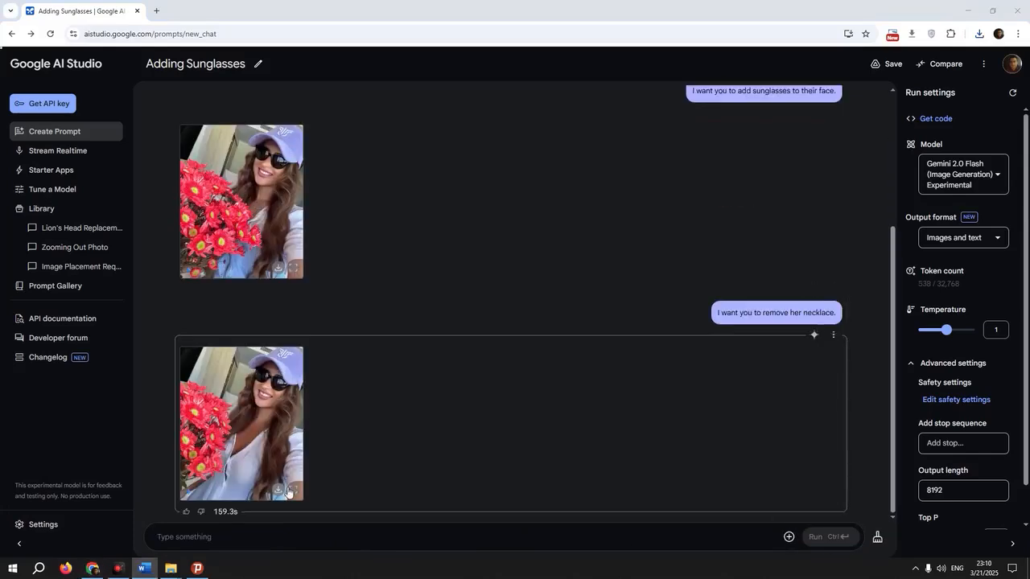
pyautogui.scroll(-1, 518, 330)
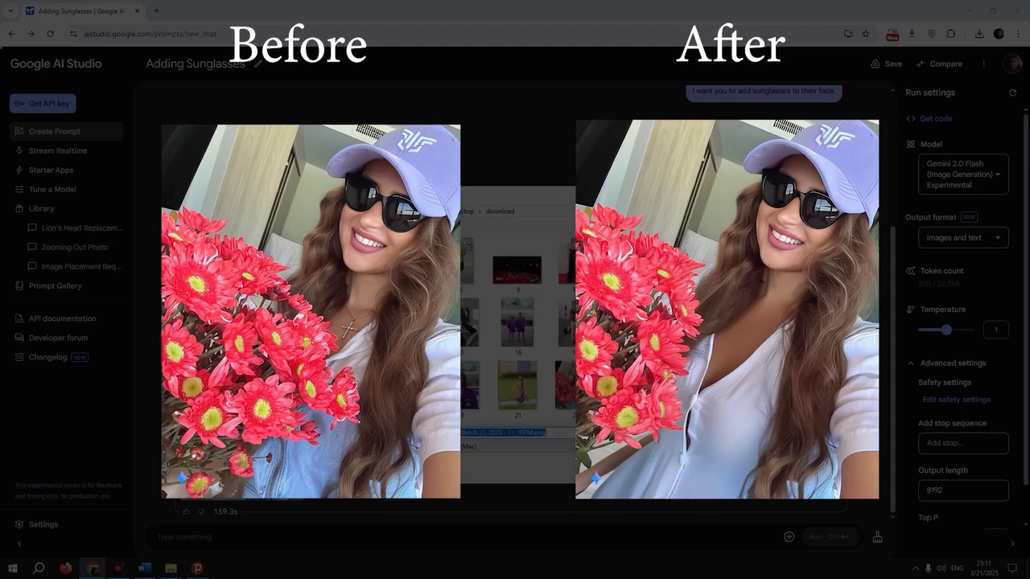
pyautogui.write('23')
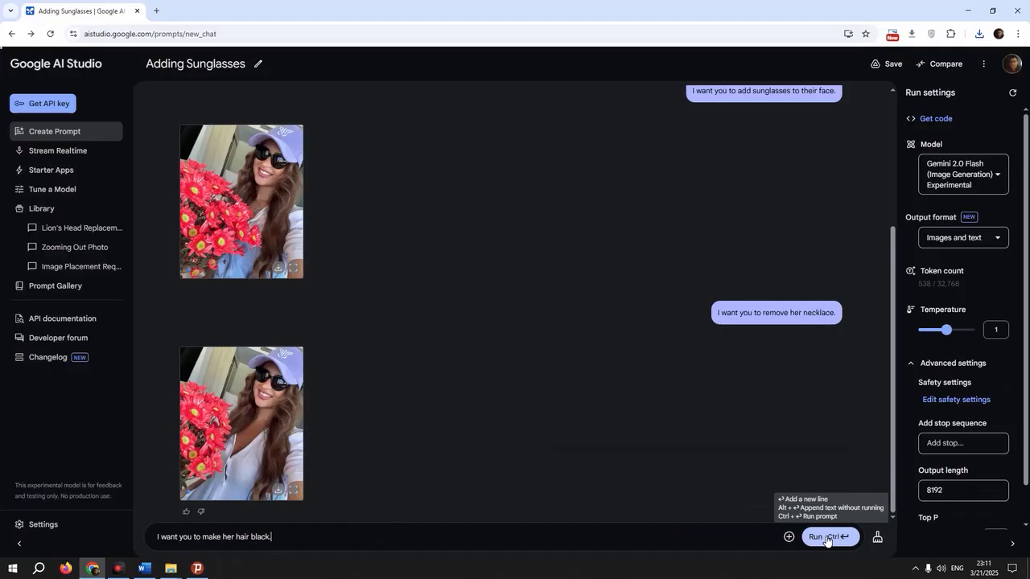
# Step: Run a follow-up prompt to make the hair of the woman with the flowers black
pyautogui.click(824, 536)
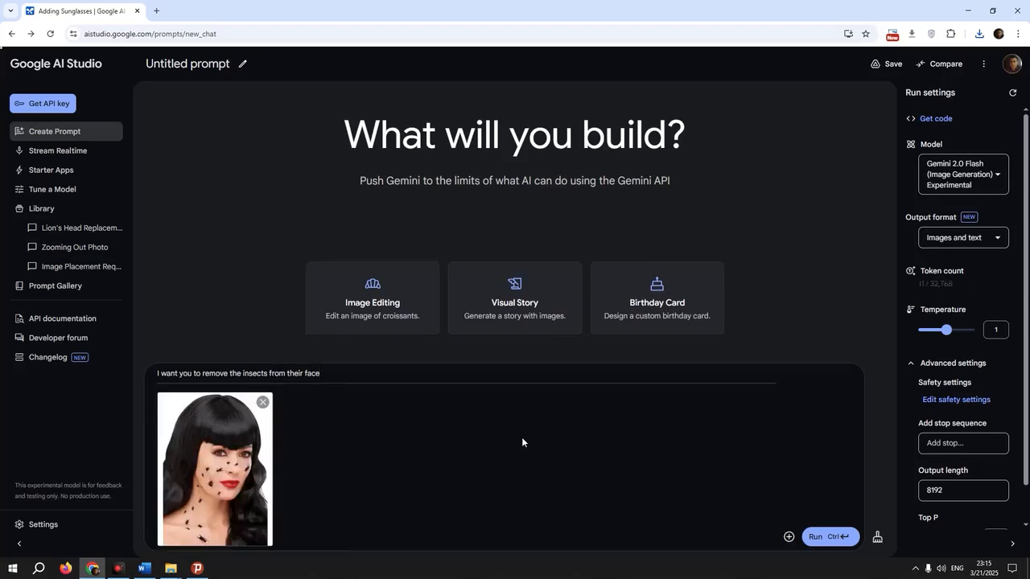
# Step: Run the prompt to remove the insects from the black-haired woman's face and start saving the result to the download folder
pyautogui.click(819, 537)
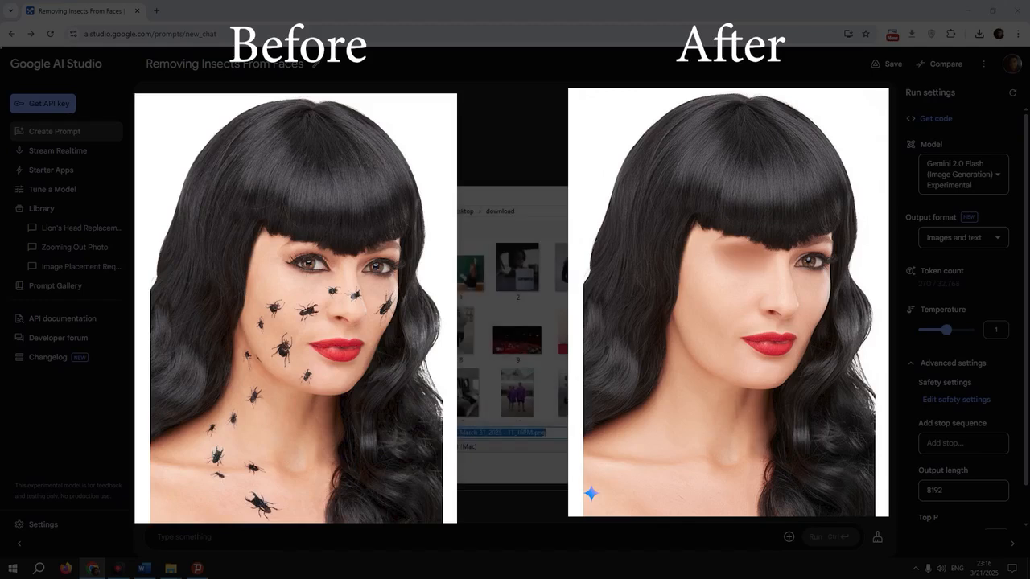
pyautogui.scroll(-1, 512, 330)
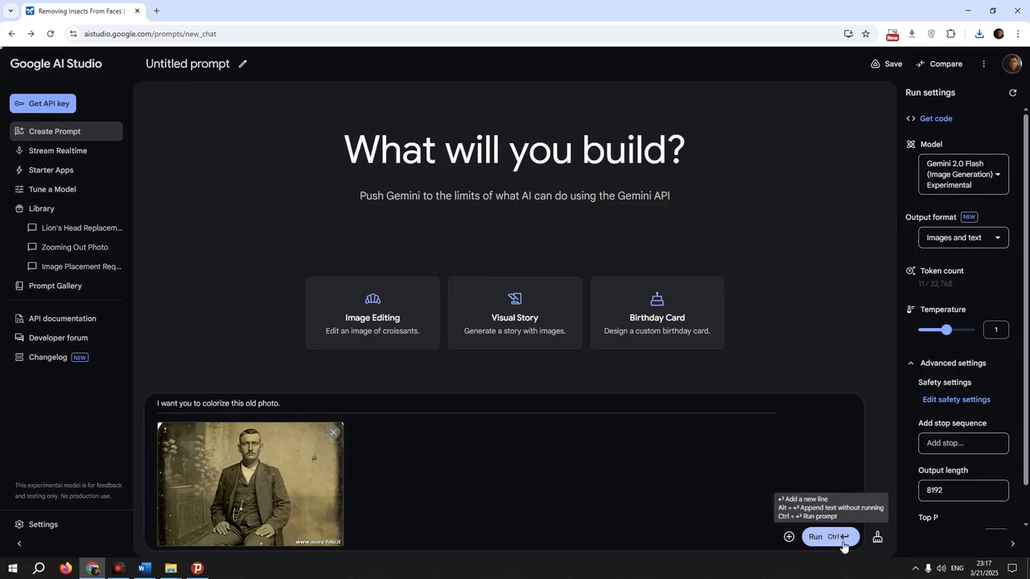
# Step: Run the prompt to colorize the old photo of the seated man and download the resulting image
pyautogui.click(844, 538)
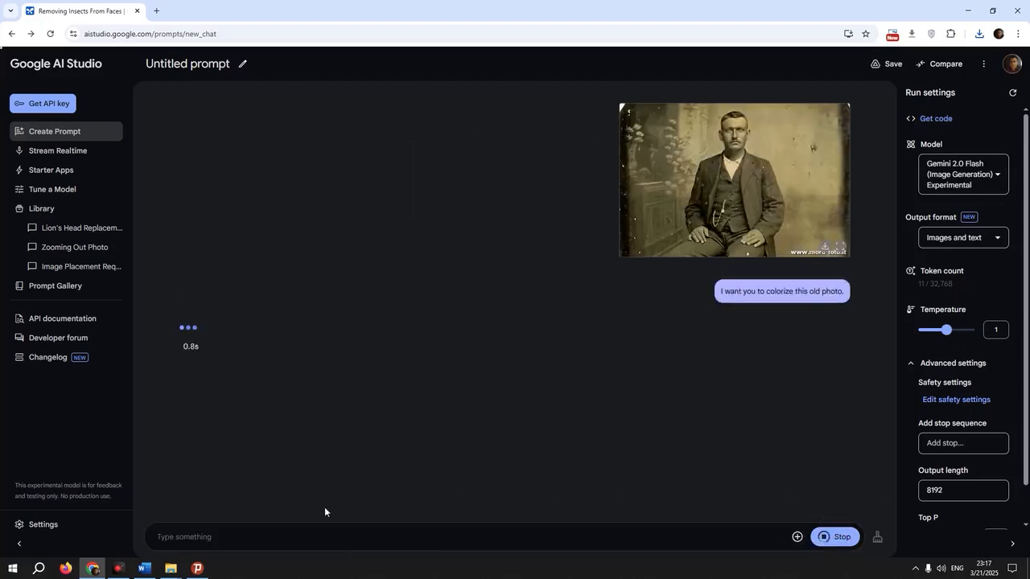
pyautogui.moveTo(207, 570)
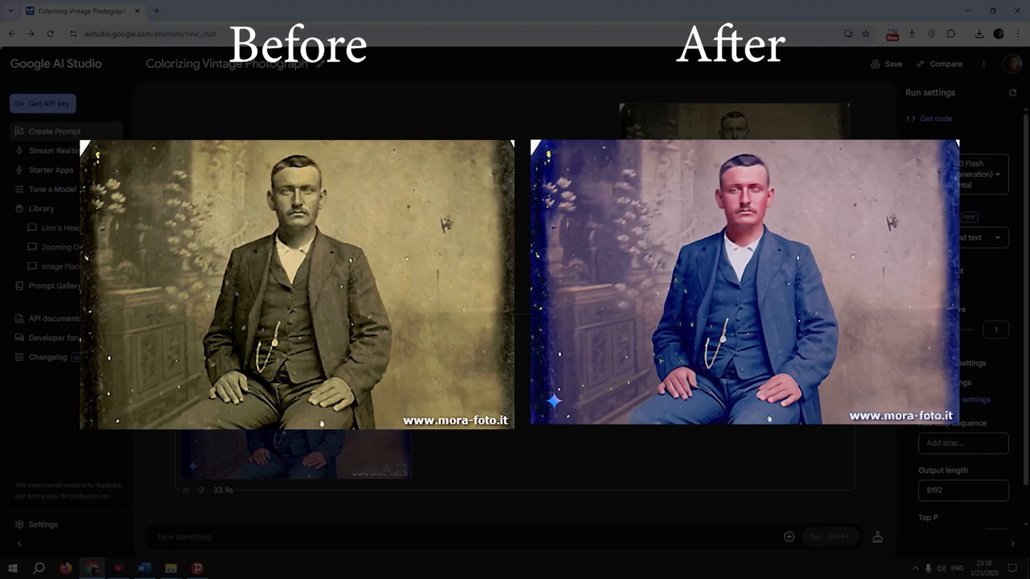
pyautogui.click(387, 470)
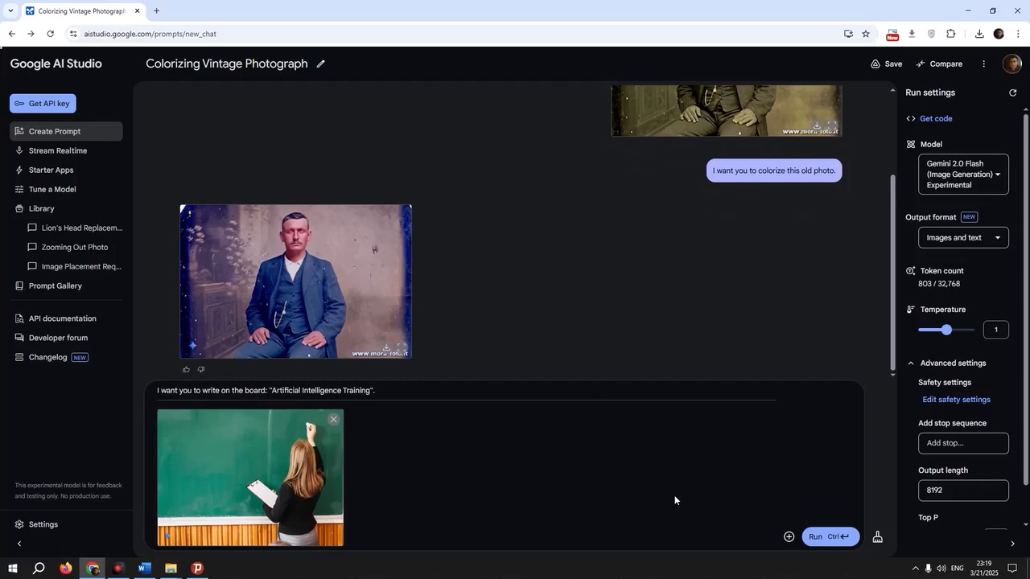
# Step: Run the prompt to write "Artificial Intelligence Training" on the board in the photo of the teacher
pyautogui.click(833, 543)
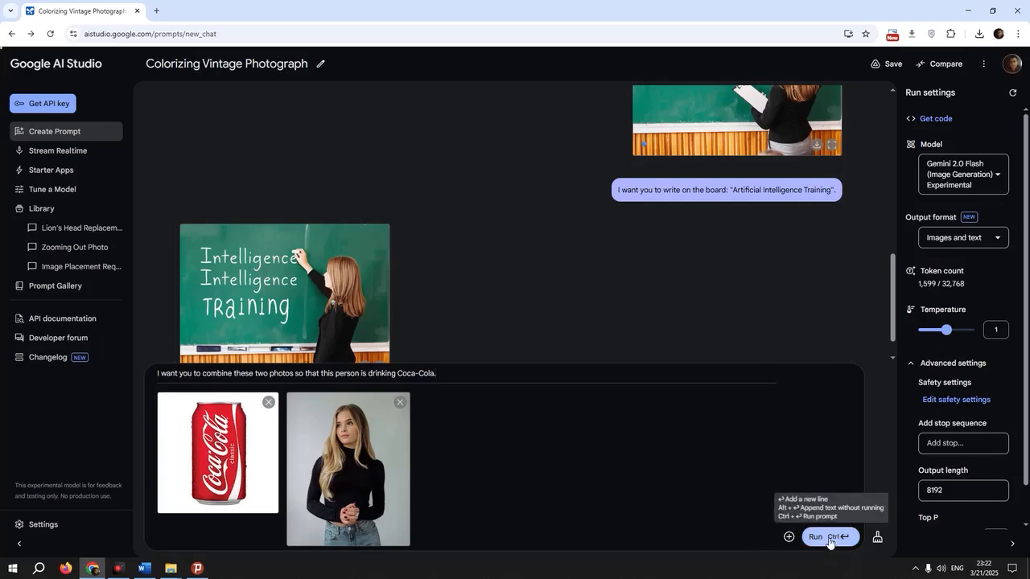
# Step: Run the prompt to combine the can and woman photos so that she is drinking Coca-Cola, and save the result as 28
pyautogui.click(829, 538)
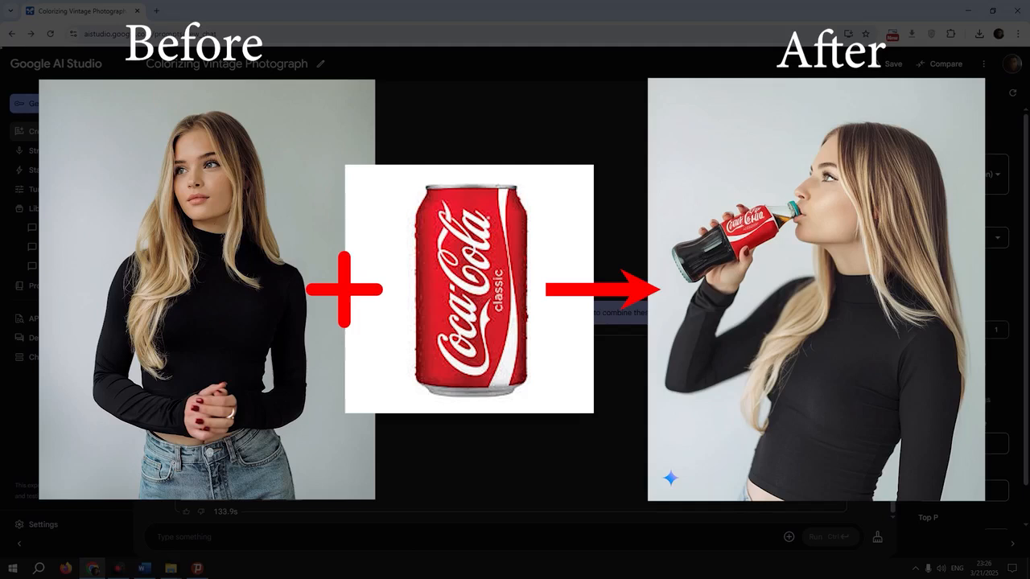
pyautogui.click(279, 488)
pyautogui.scroll(-2, 515, 330)
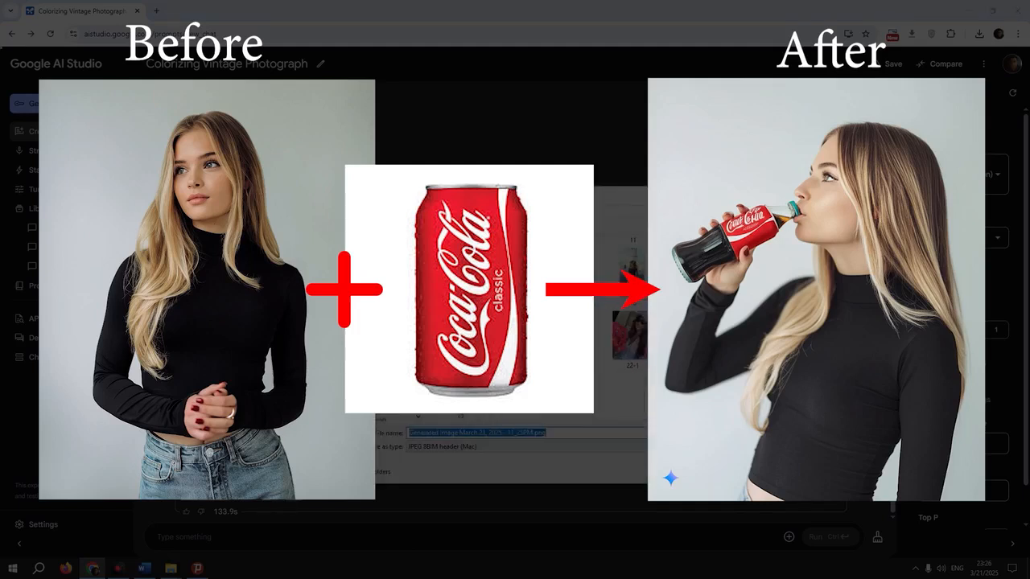
pyautogui.write('28')
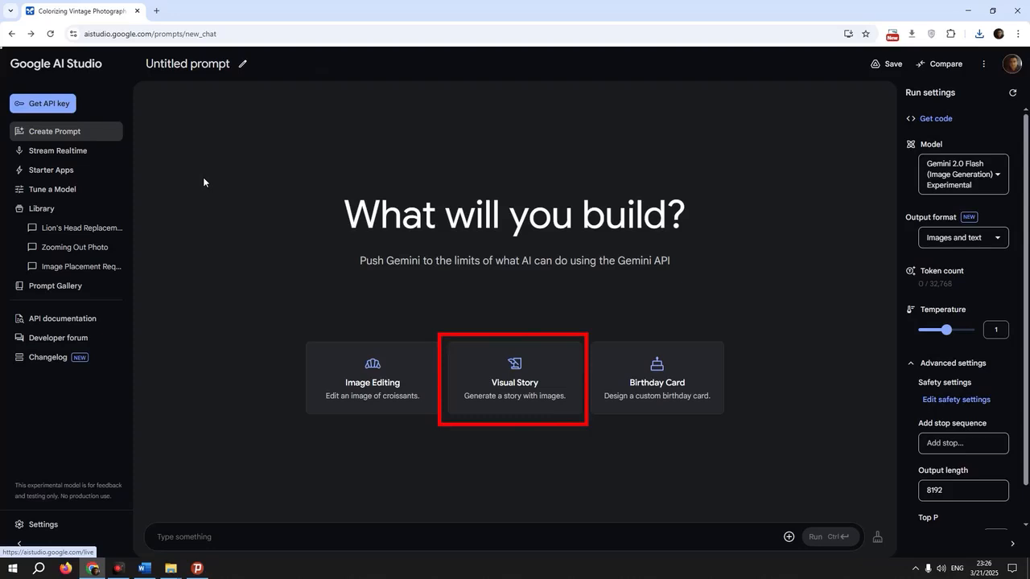
# Step: Run the Visual Story example to generate a 3D cartoon story about a white baby goat's farm adventure with an image for each scene
pyautogui.click(515, 364)
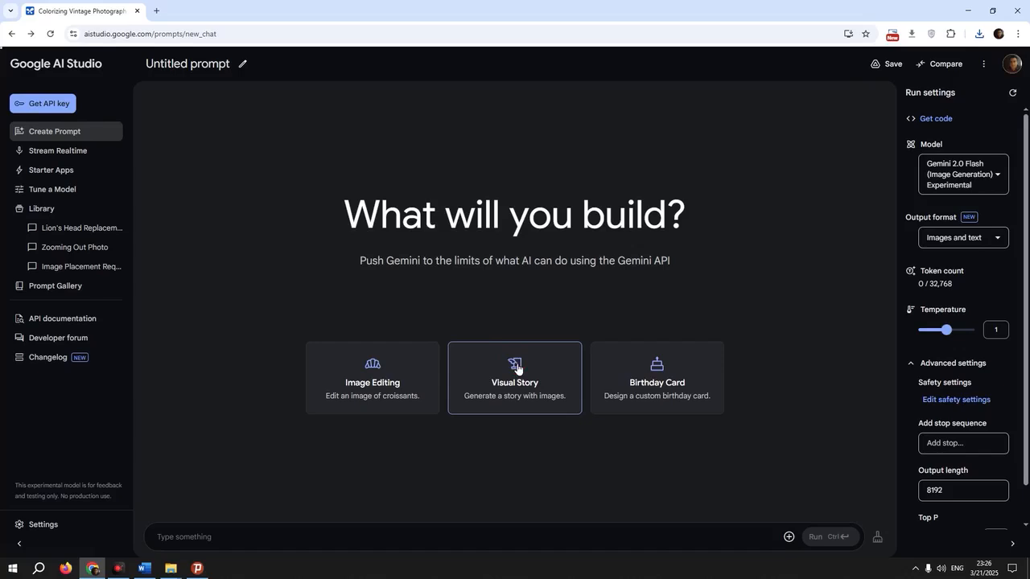
pyautogui.click(516, 365)
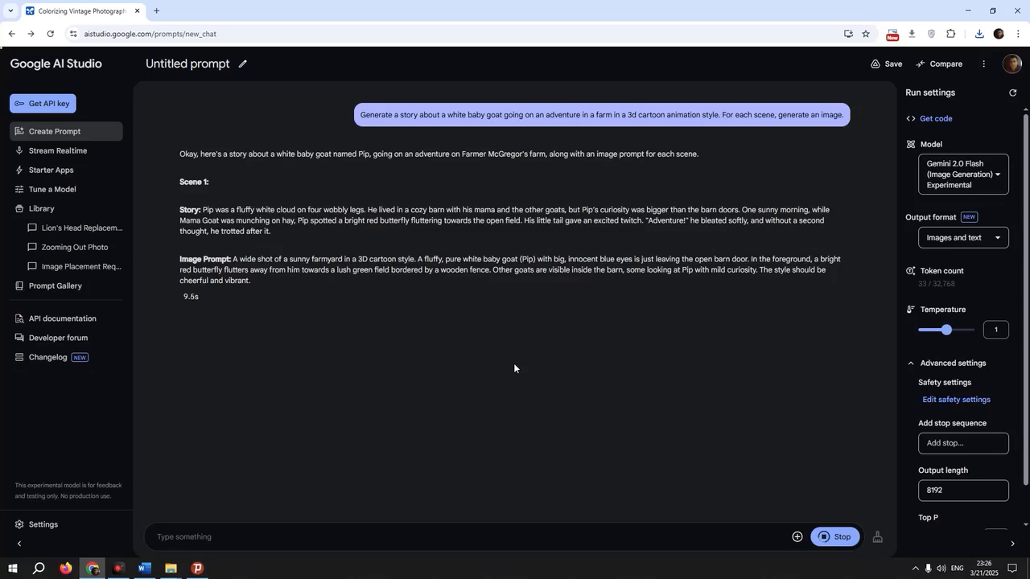
pyautogui.click(120, 570)
pyautogui.click(120, 570)
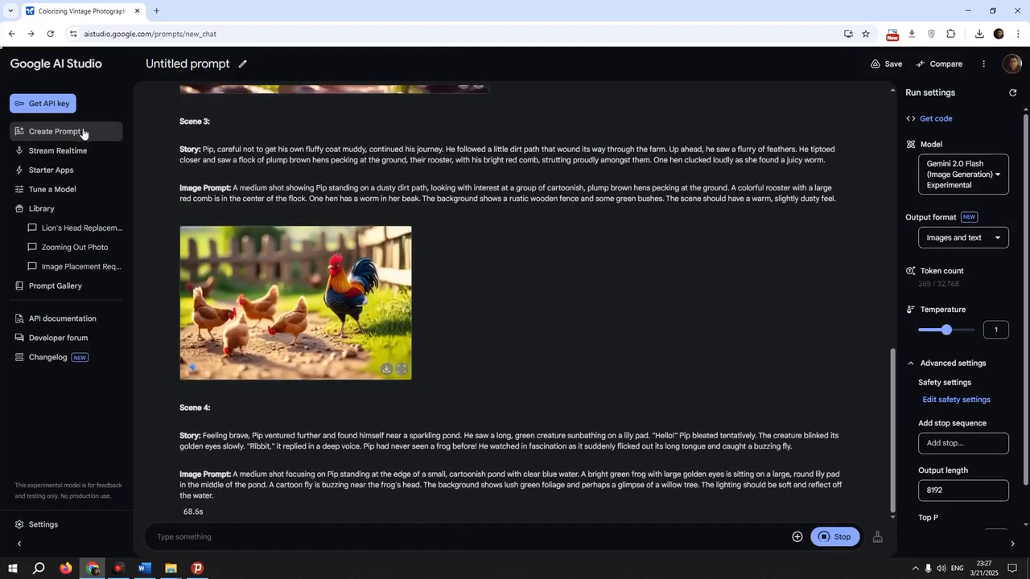
# Step: Create a new prompt from the Birthday Card example and open the generated floral card image for viewing
pyautogui.click(69, 131)
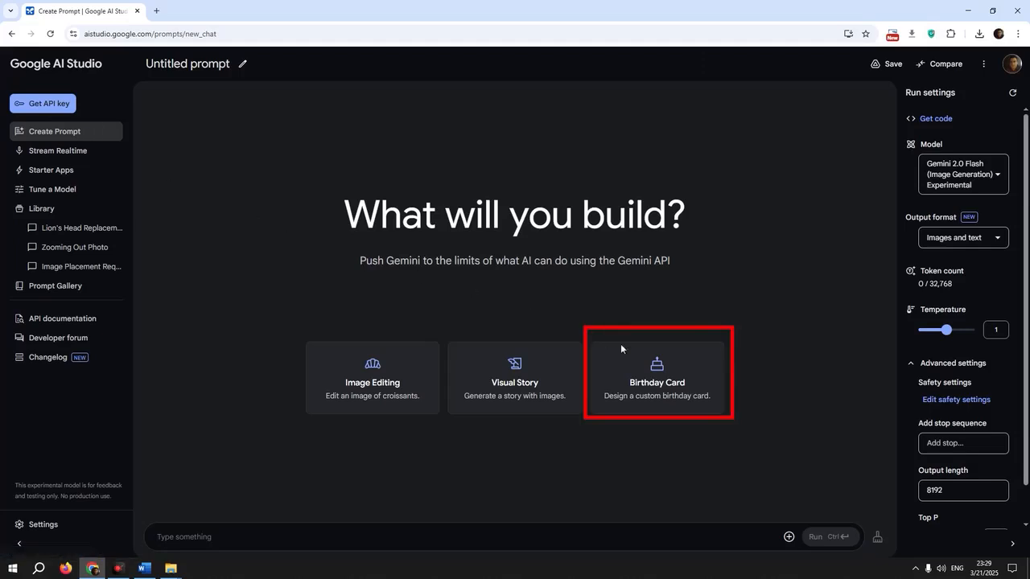
pyautogui.click(654, 378)
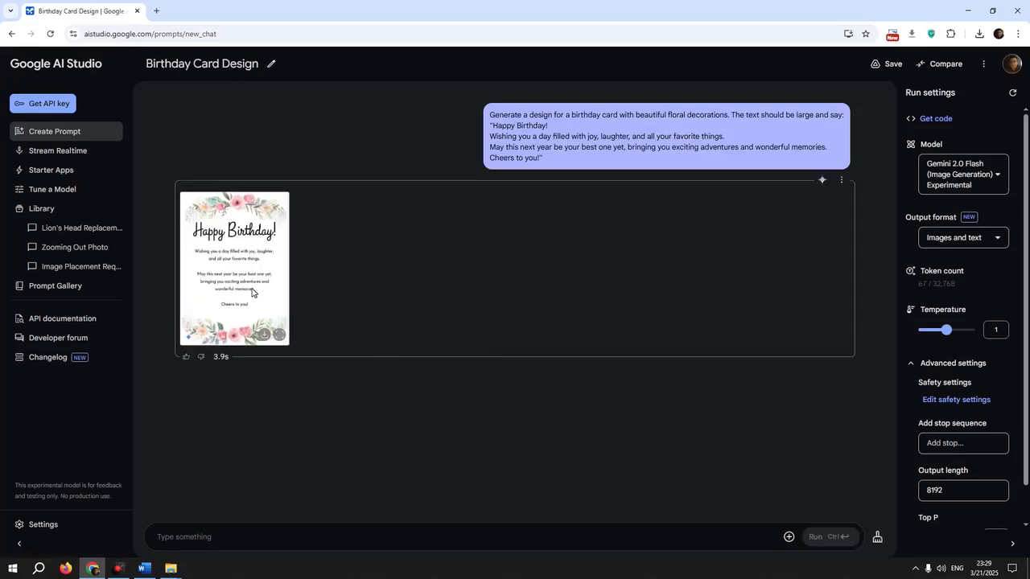
pyautogui.click(252, 292)
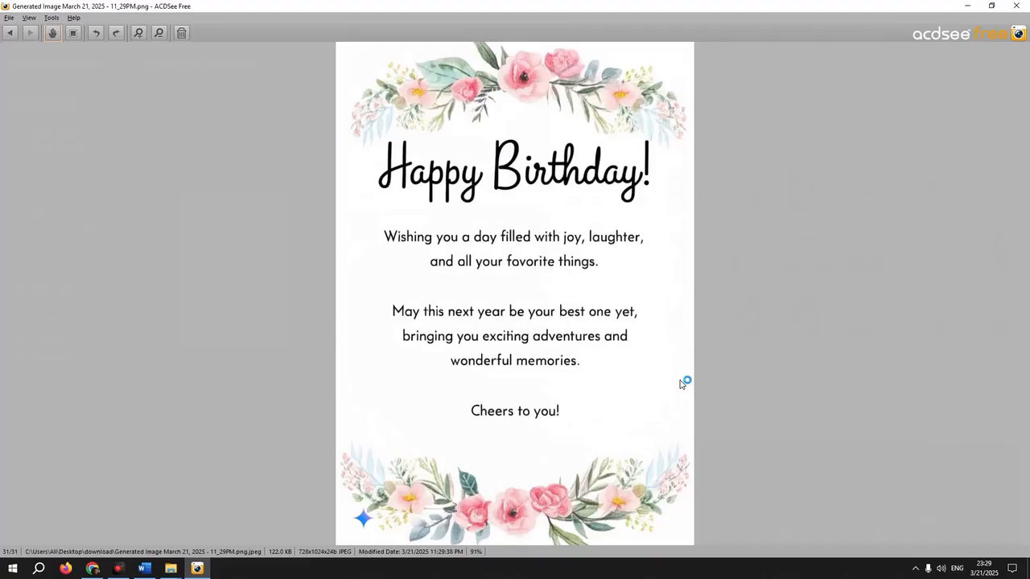